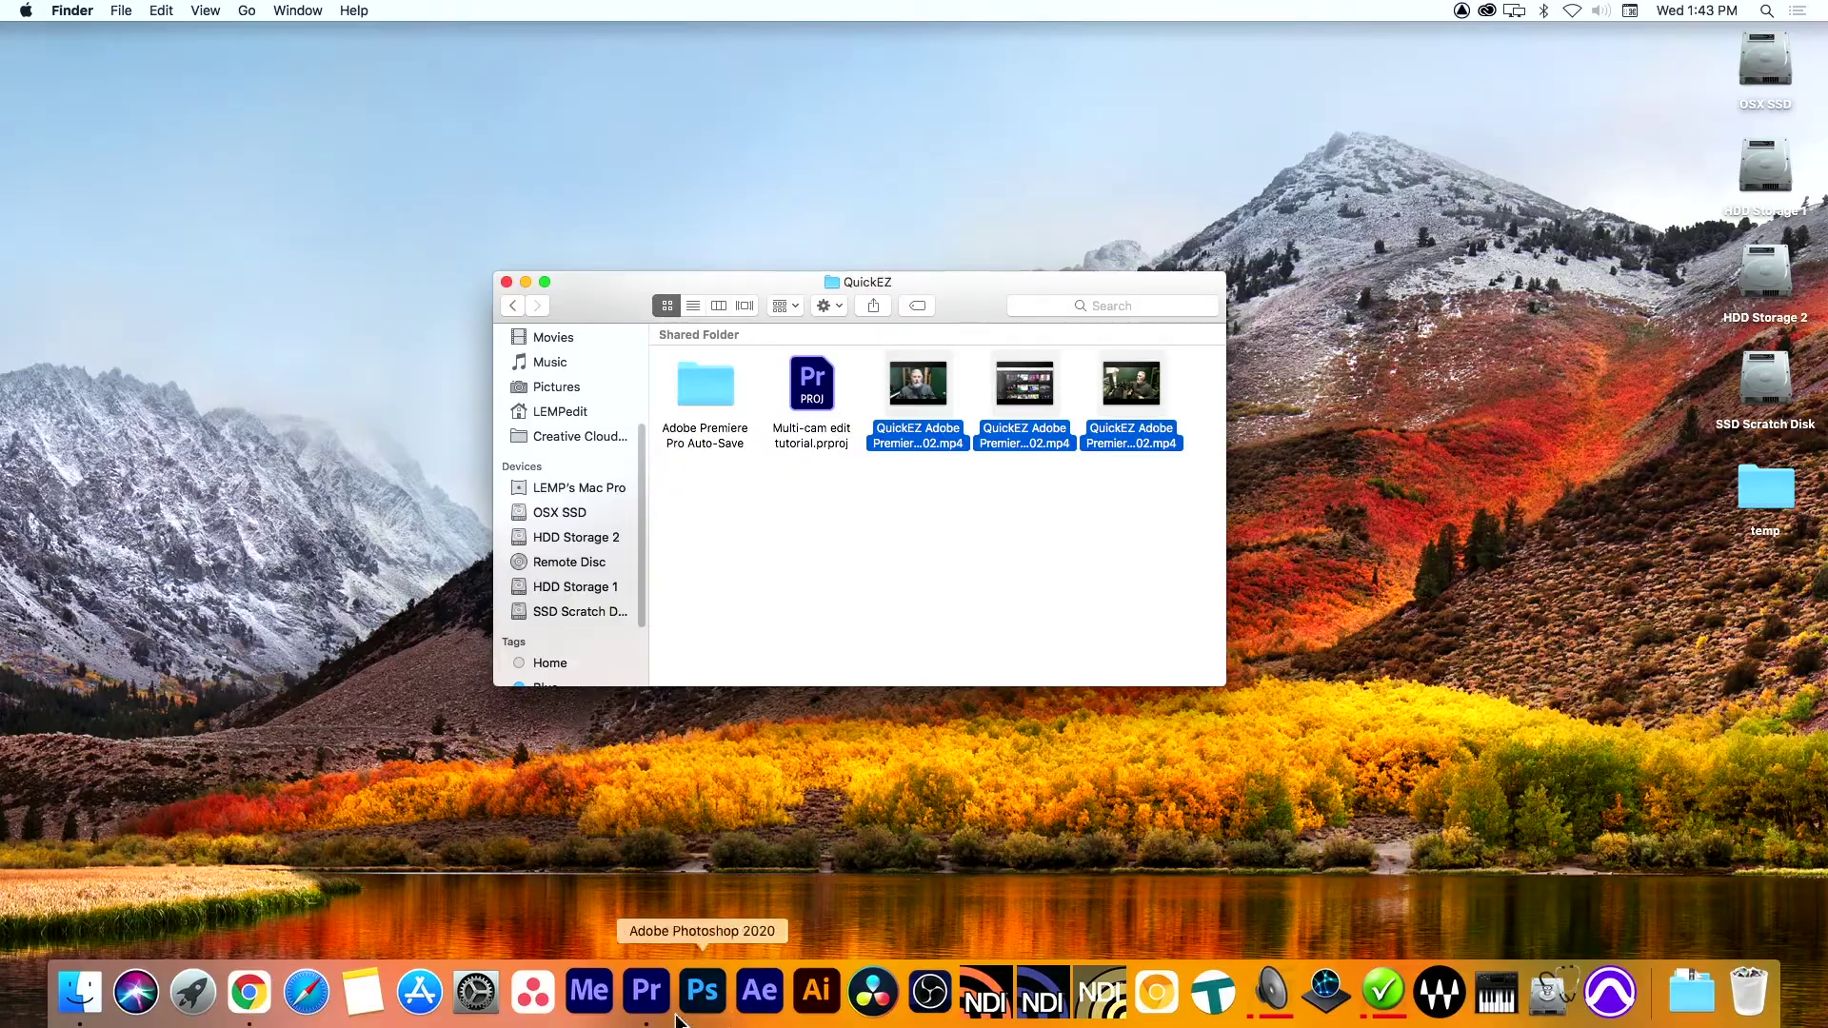
Bring the Multi-cam edit tutorial project forward, then switch back to the camera-clip folder.
{"action": "left_click", "coordinate": [650, 995]}
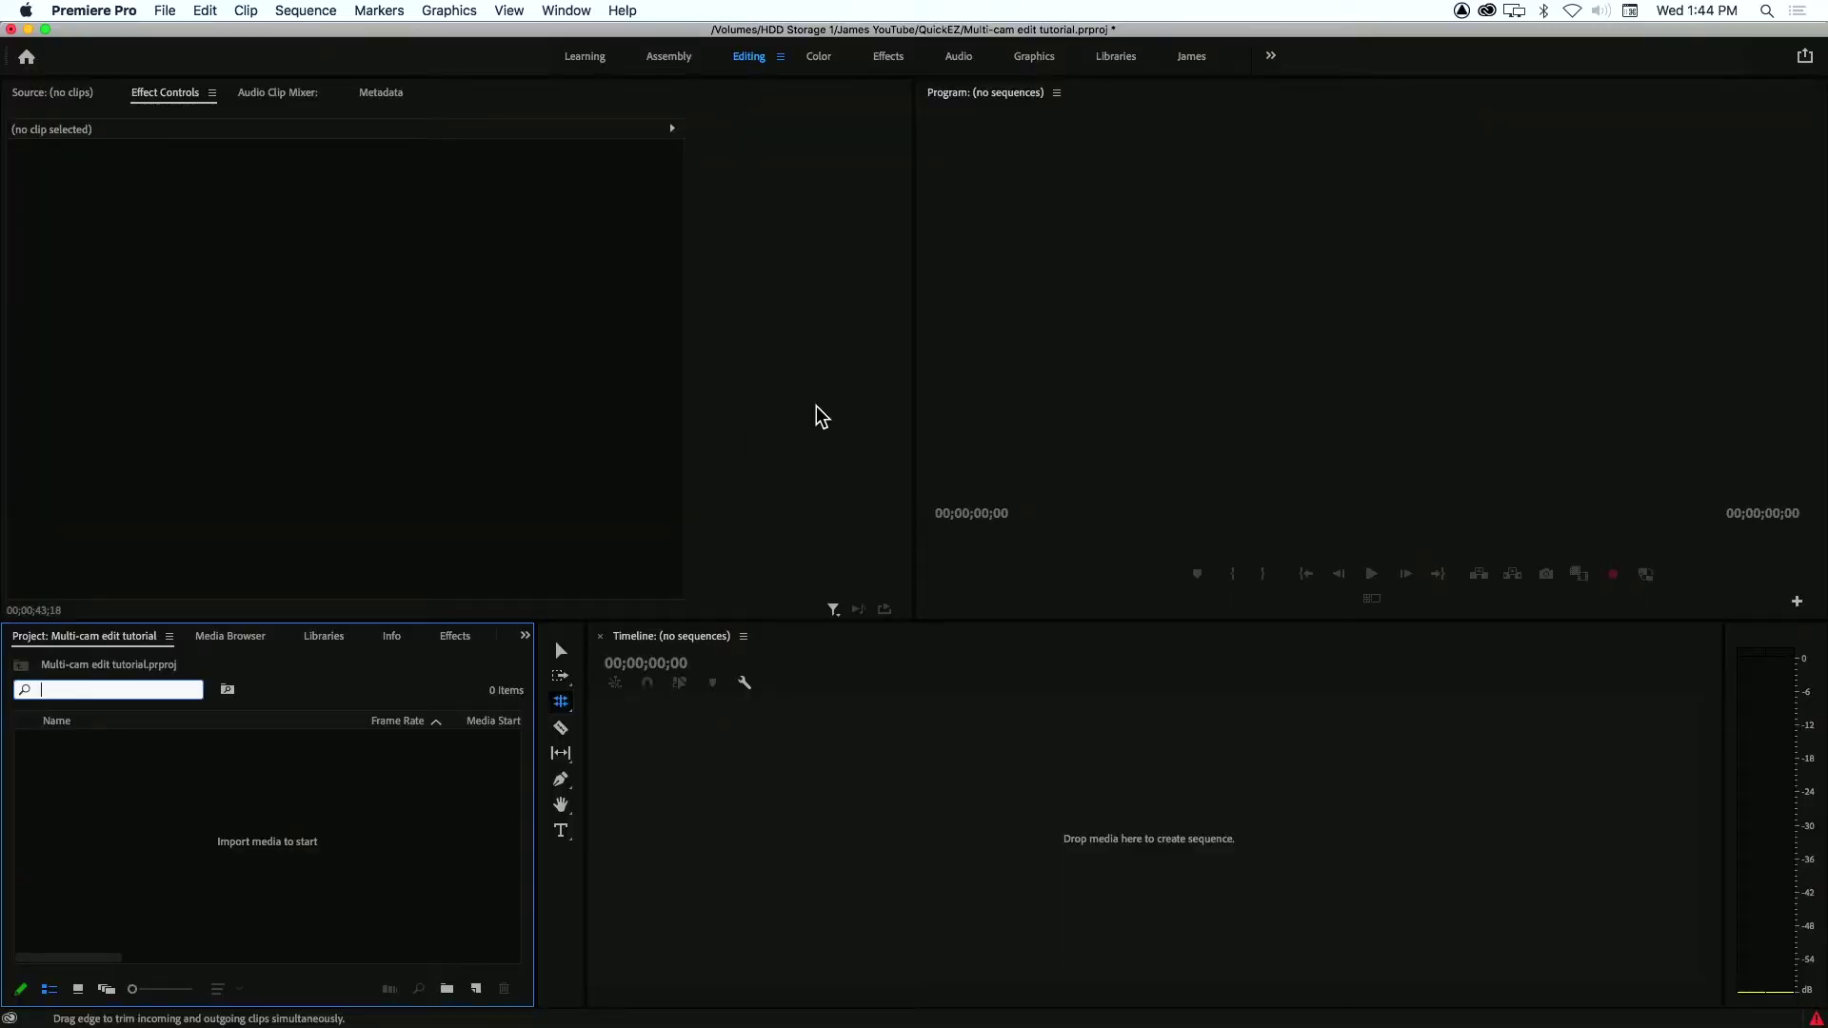
{"action": "key", "text": "super+Tab"}
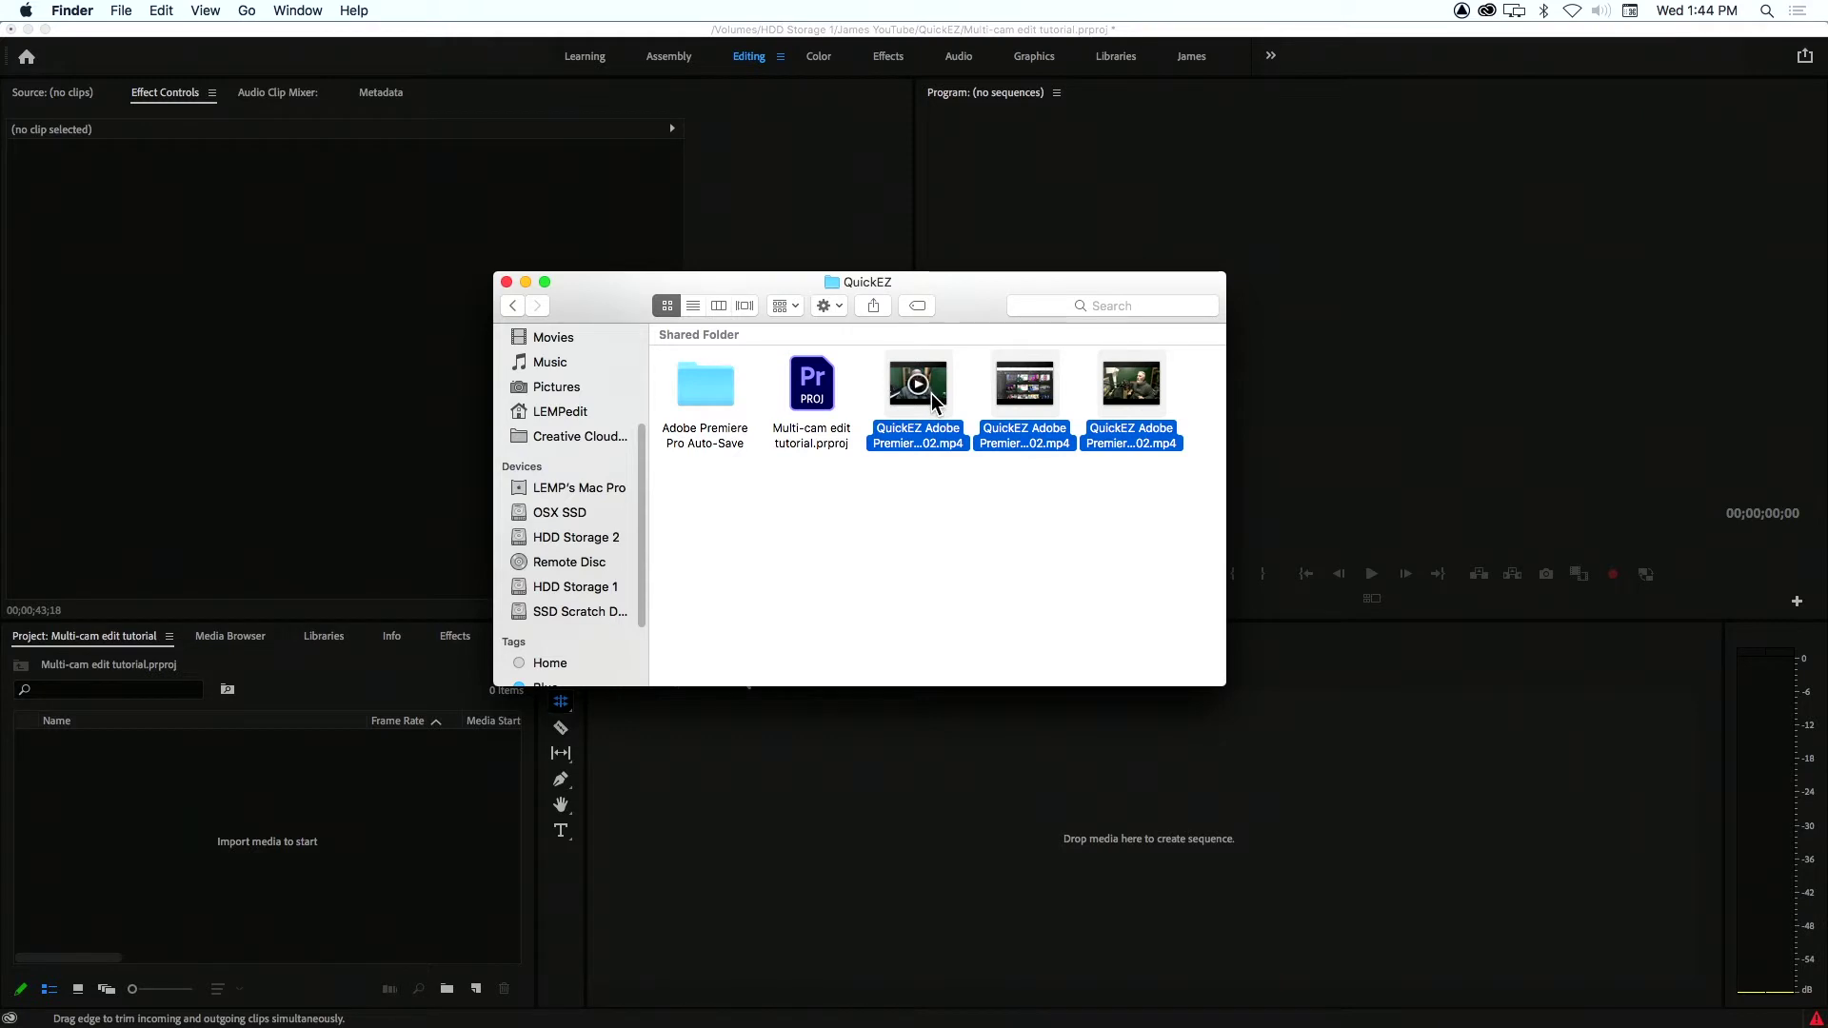
Import CAM 2, CAM 3 and CAM 4 02.mp4 from Finder into the Project panel.
{"action": "left_click_drag", "start_coordinate": [933, 400], "coordinate": [190, 844]}
{"action": "left_click", "coordinate": [221, 862]}
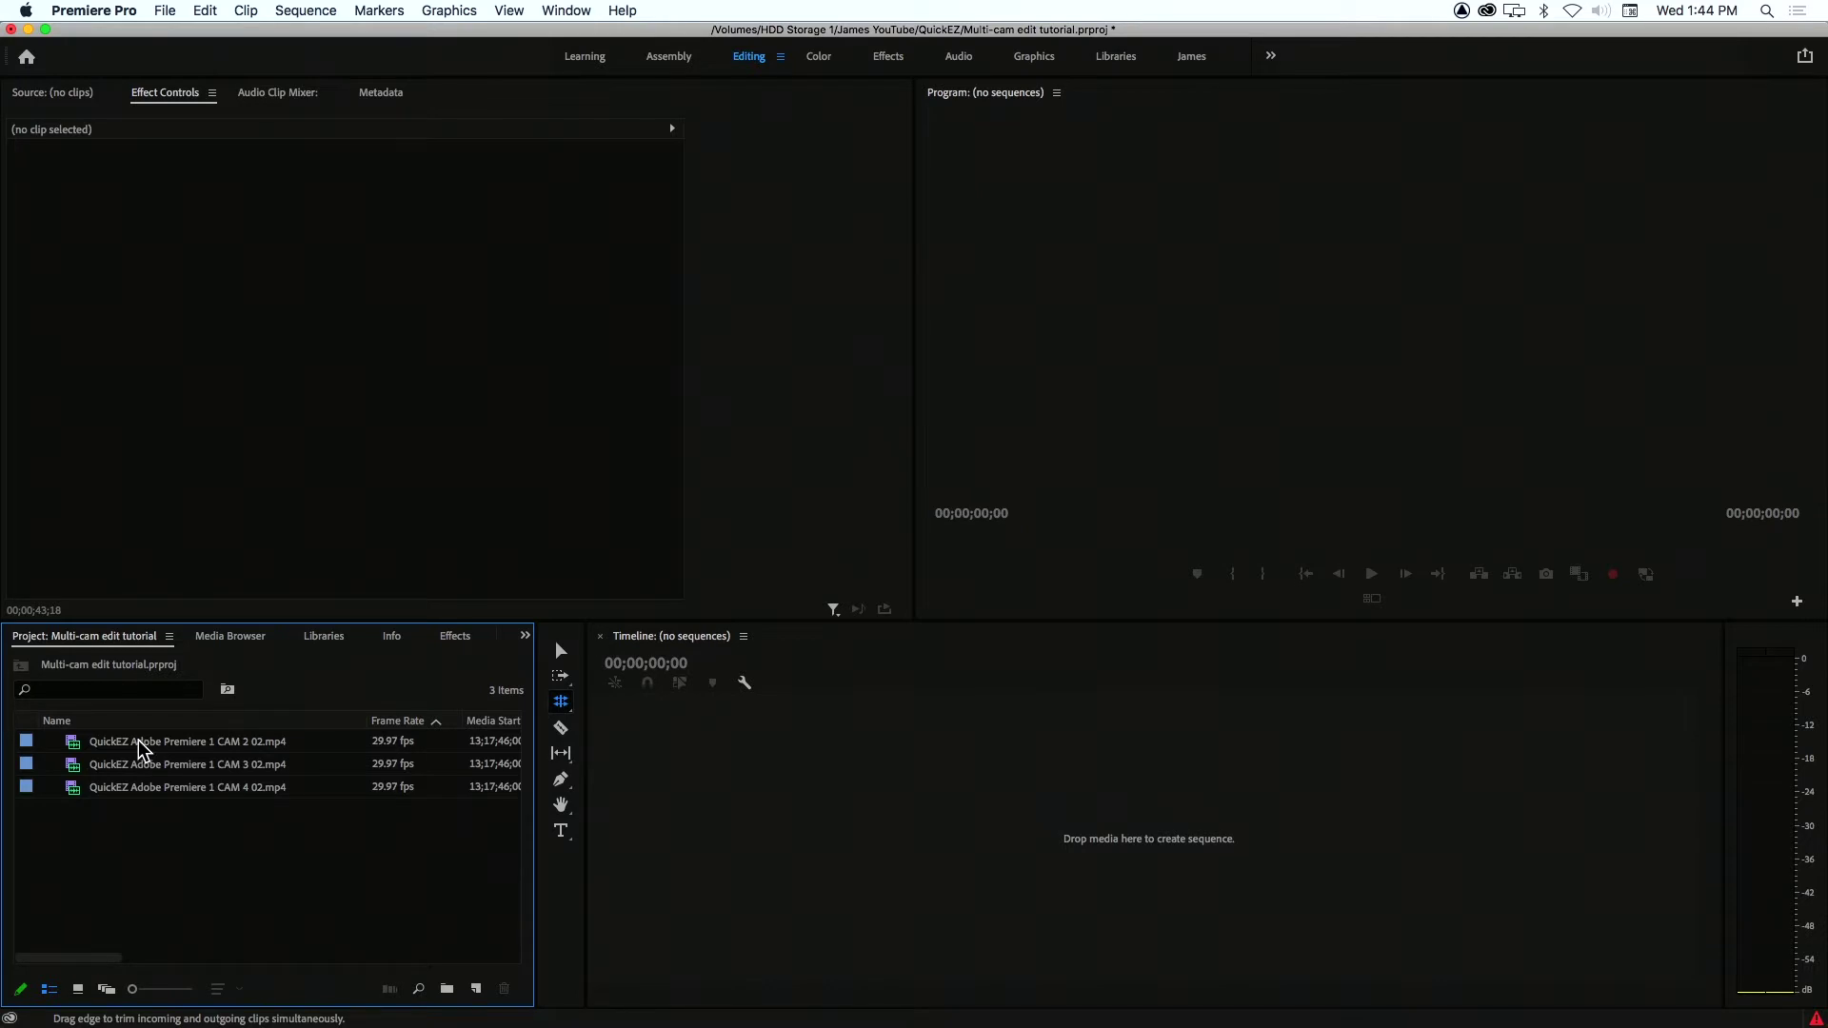
Create a sequence from CAM 2 02.mp4, stacking CAM 3 on V2/A2 and CAM 4 on V3/A3.
{"action": "left_click_drag", "start_coordinate": [141, 748], "coordinate": [676, 807]}
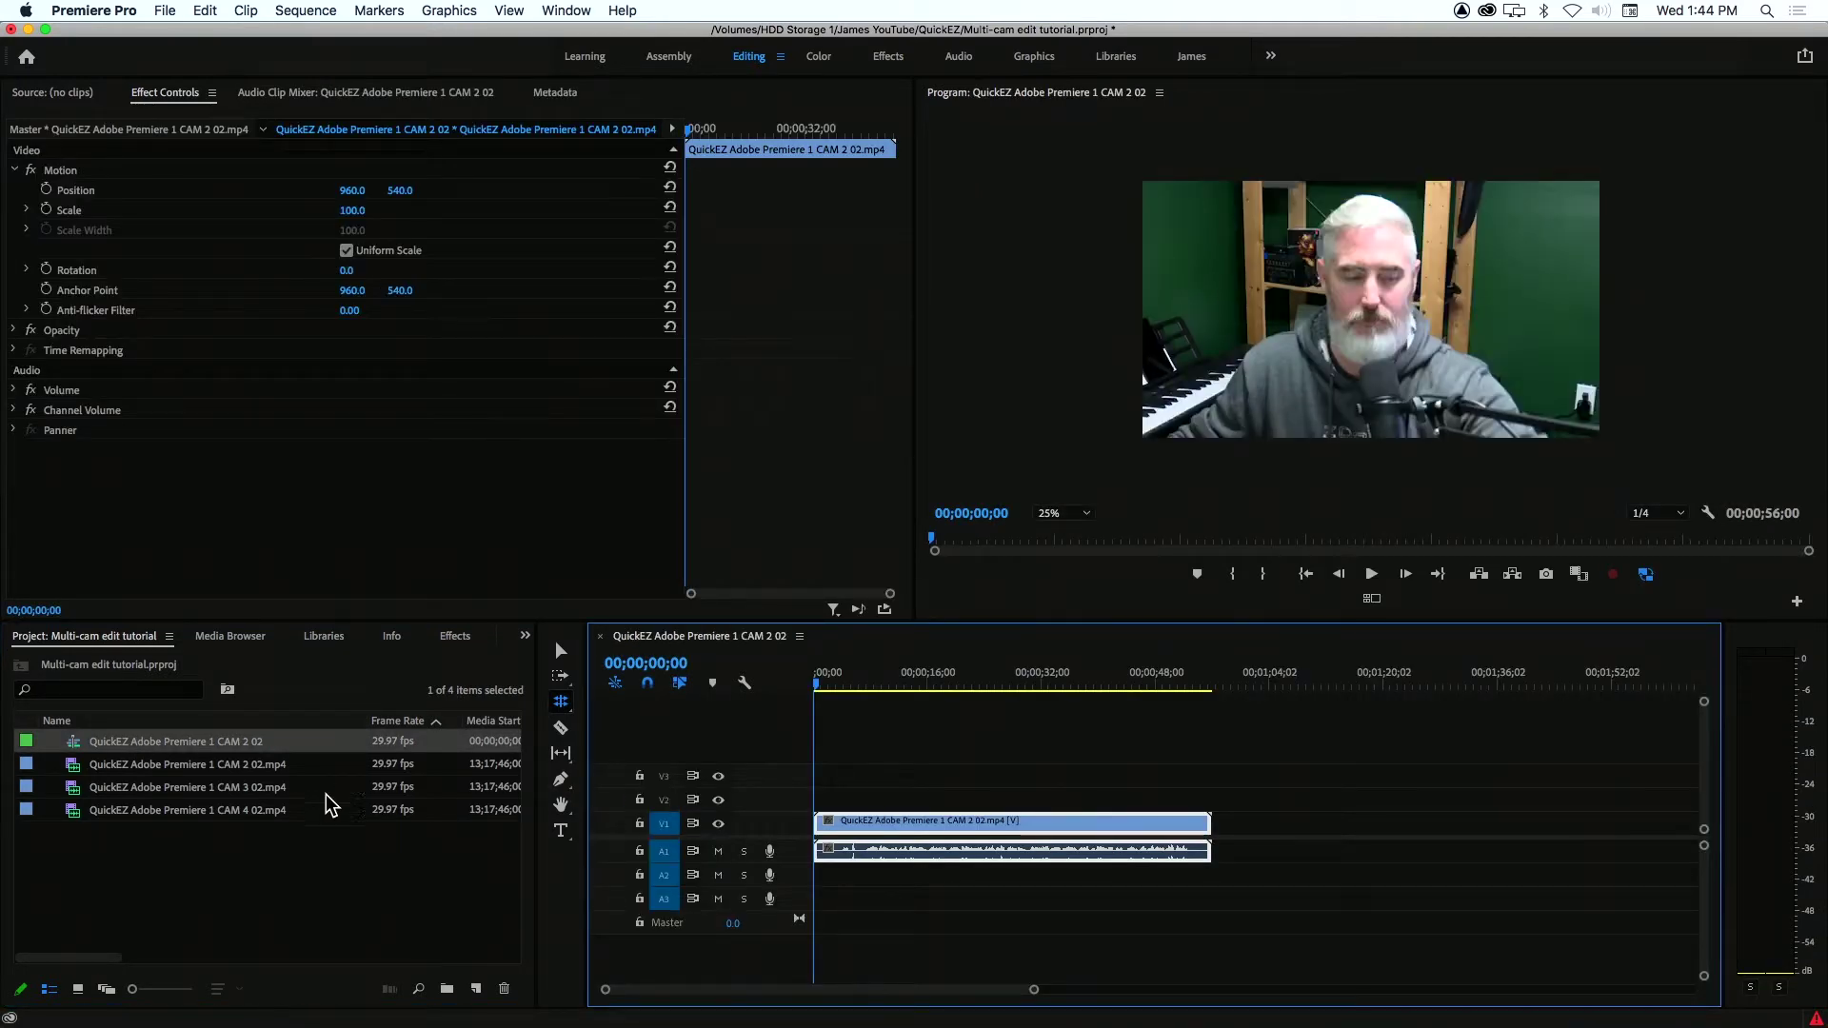
{"action": "left_click_drag", "start_coordinate": [135, 790], "coordinate": [933, 799]}
{"action": "left_click", "coordinate": [225, 813]}
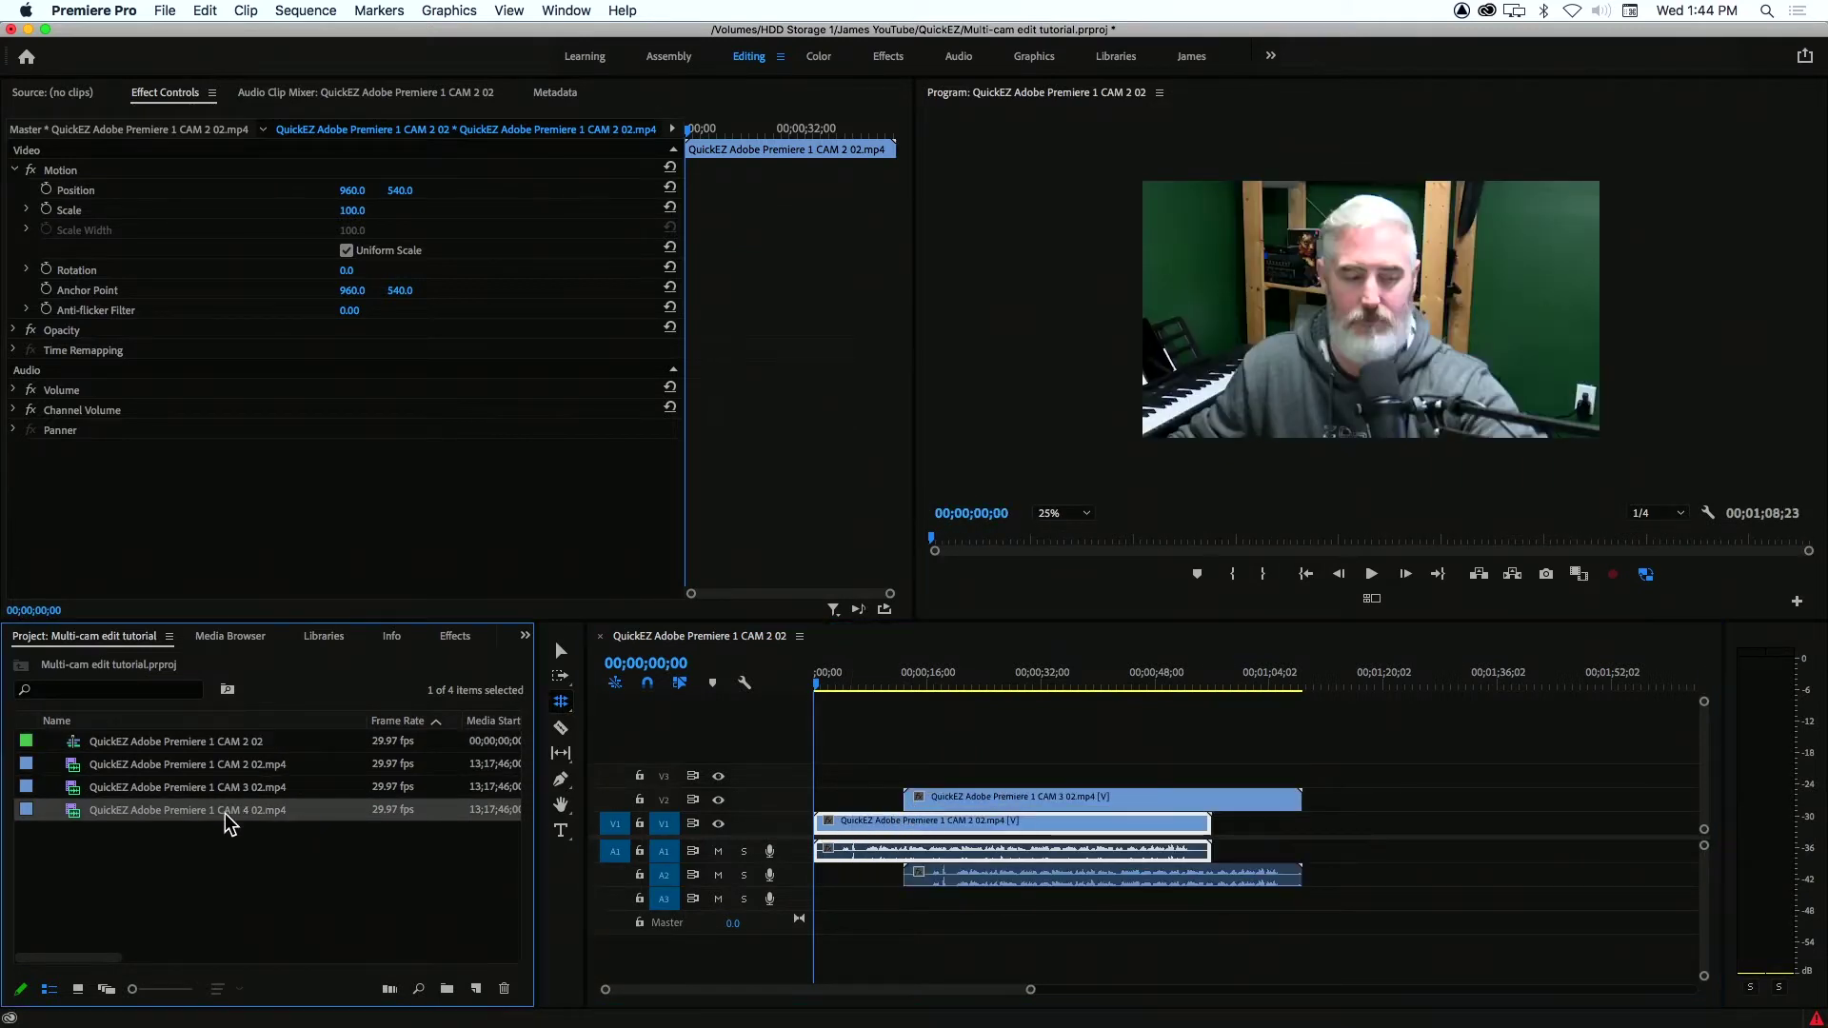
{"action": "left_click_drag", "start_coordinate": [229, 825], "coordinate": [947, 783]}
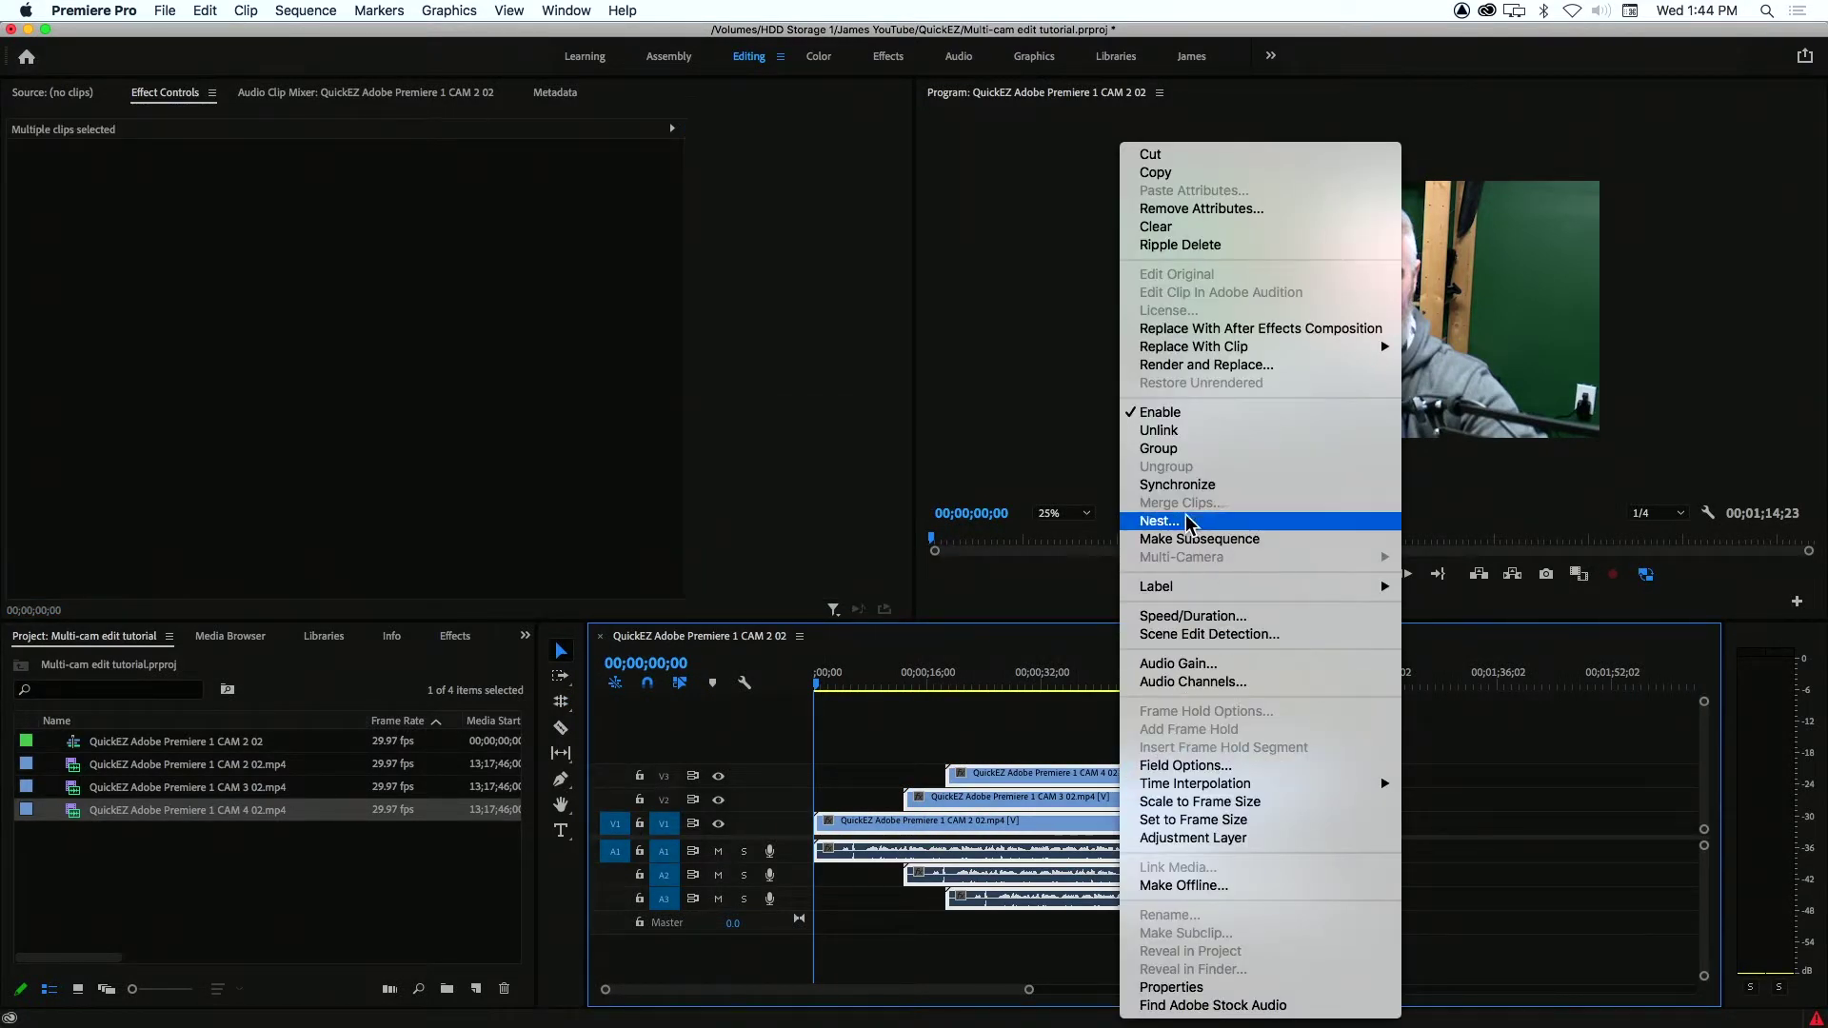
Synchronize the three stacked clips by Audio using Track Channel 1.
{"action": "left_click", "coordinate": [1179, 484]}
{"action": "left_click", "coordinate": [812, 573]}
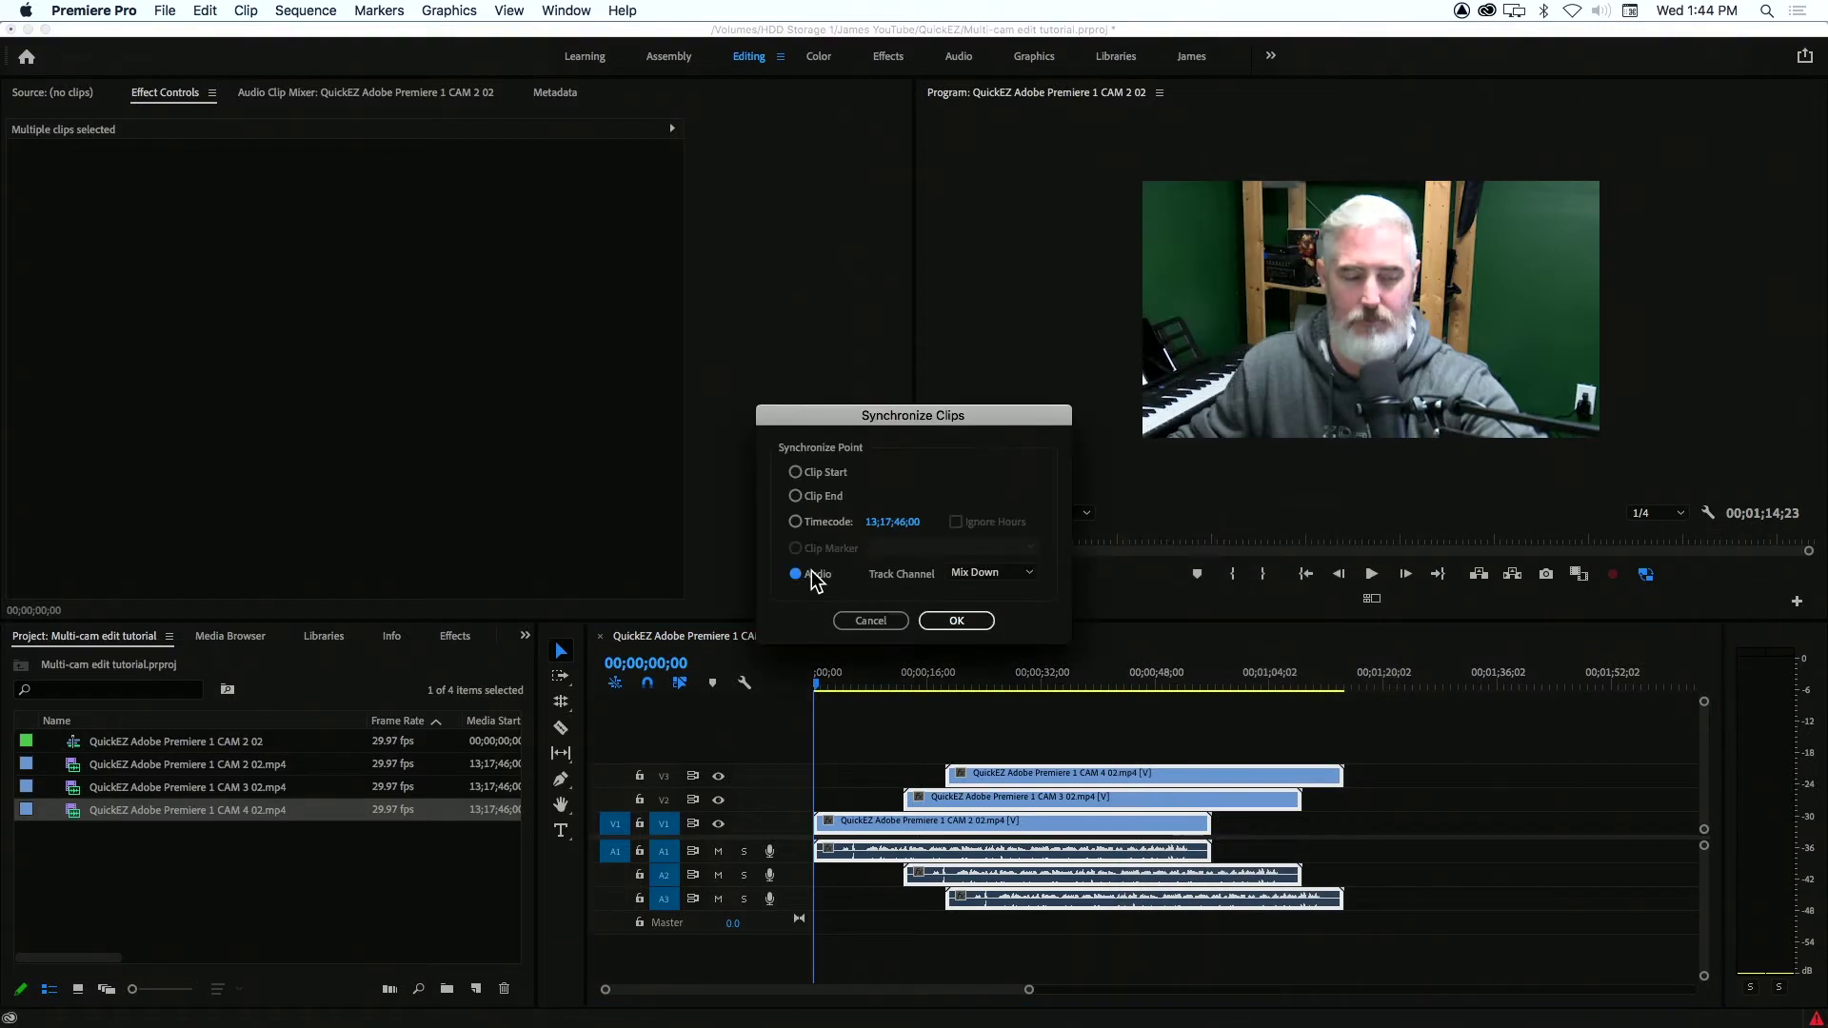
{"action": "left_click", "coordinate": [988, 575]}
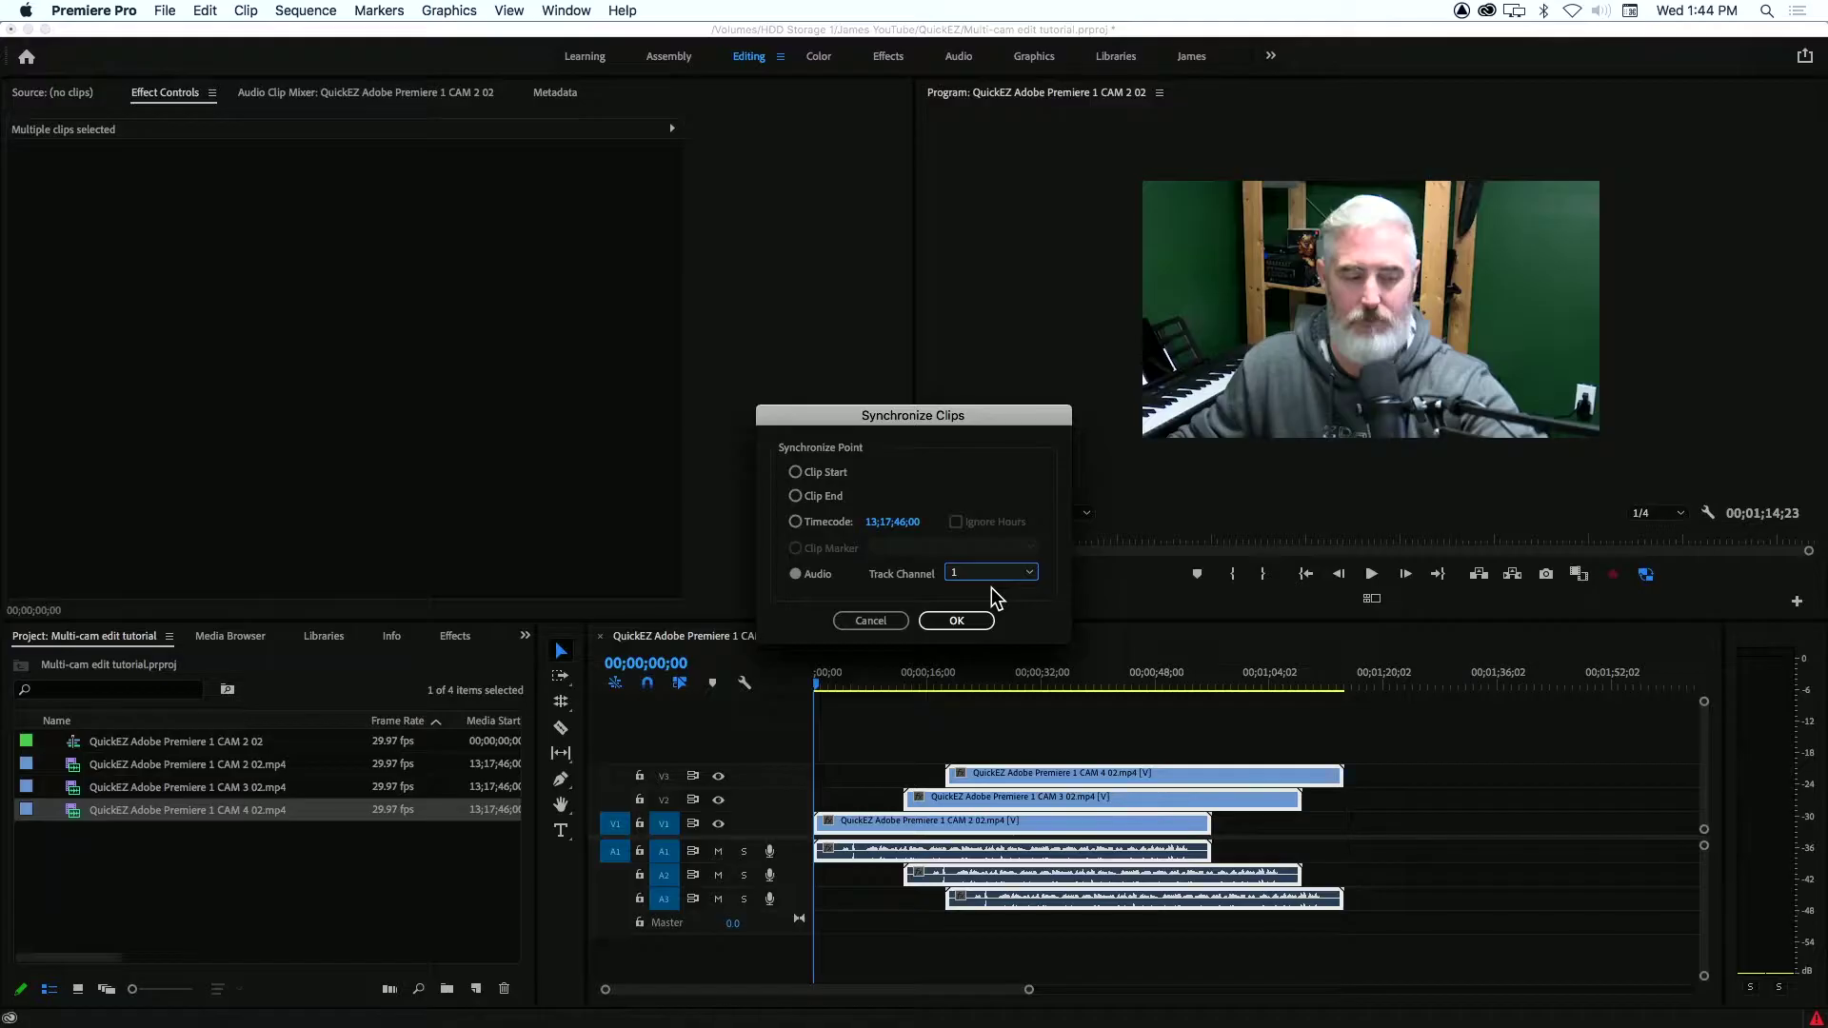
{"action": "left_click", "coordinate": [963, 734]}
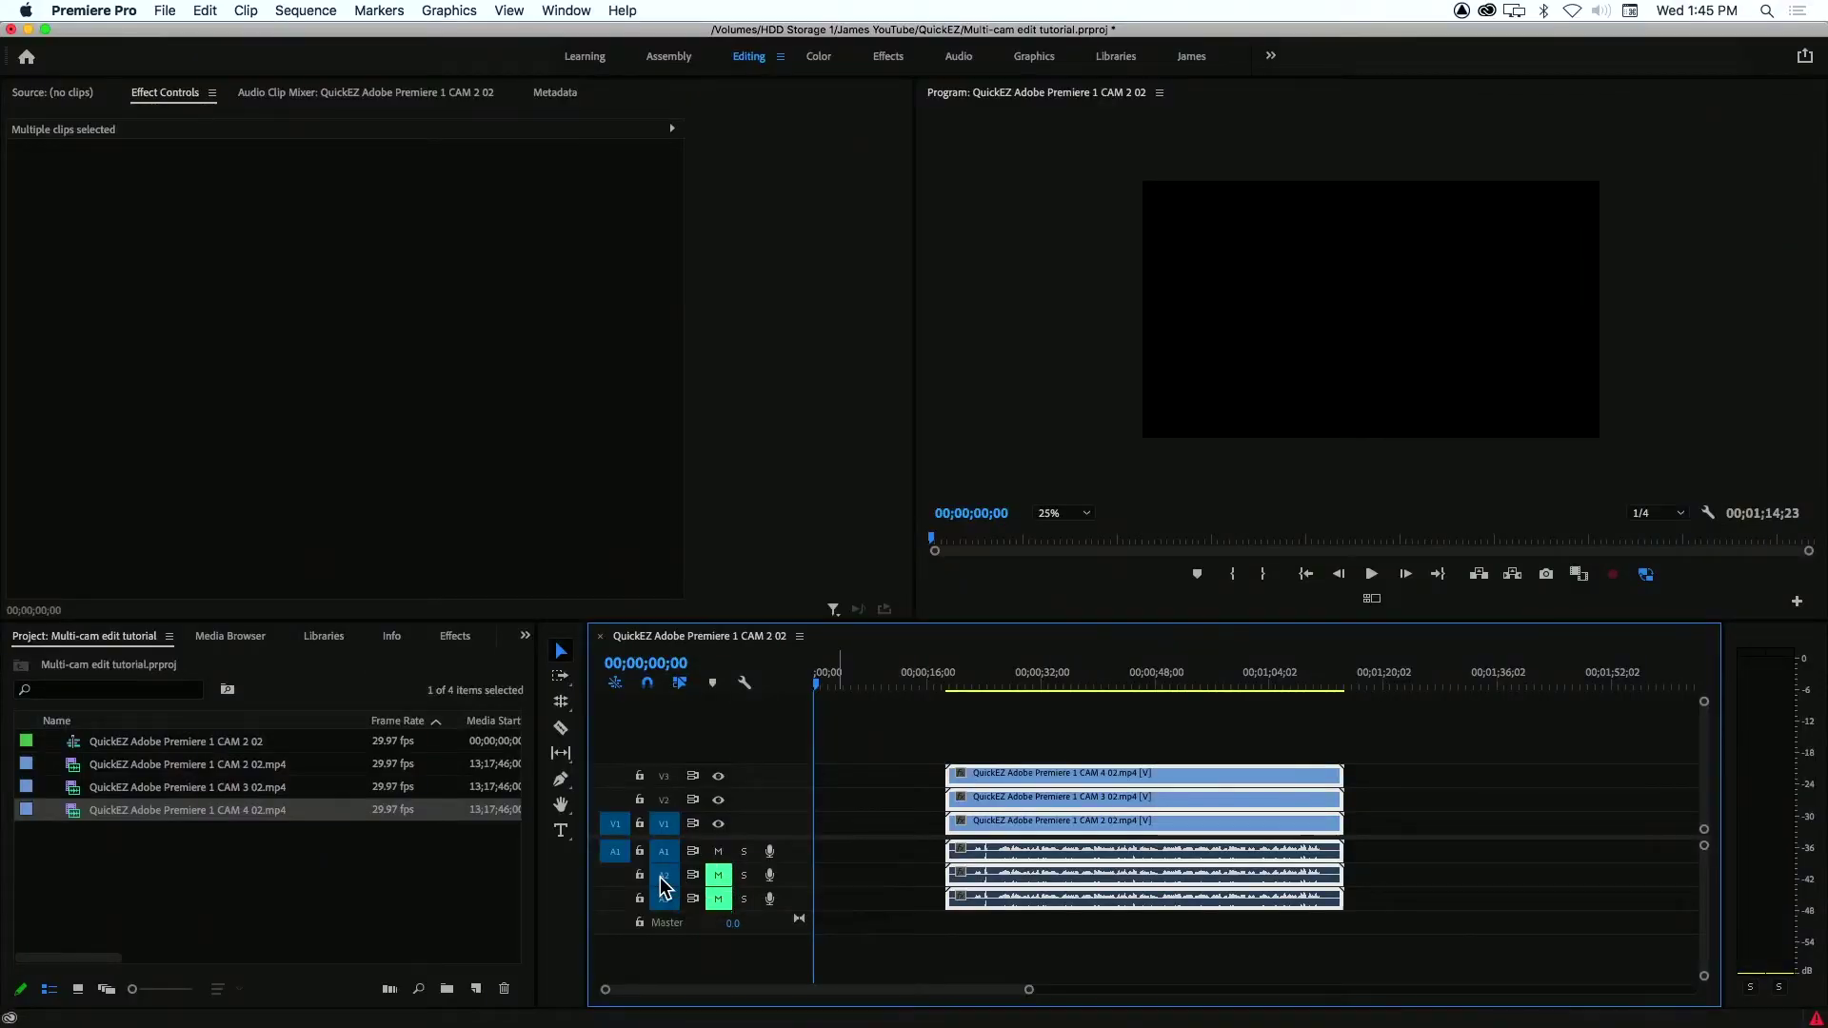
Turn off targeting on audio tracks A2 and A3, then marquee-select all six clips.
{"action": "left_click", "coordinate": [664, 898]}
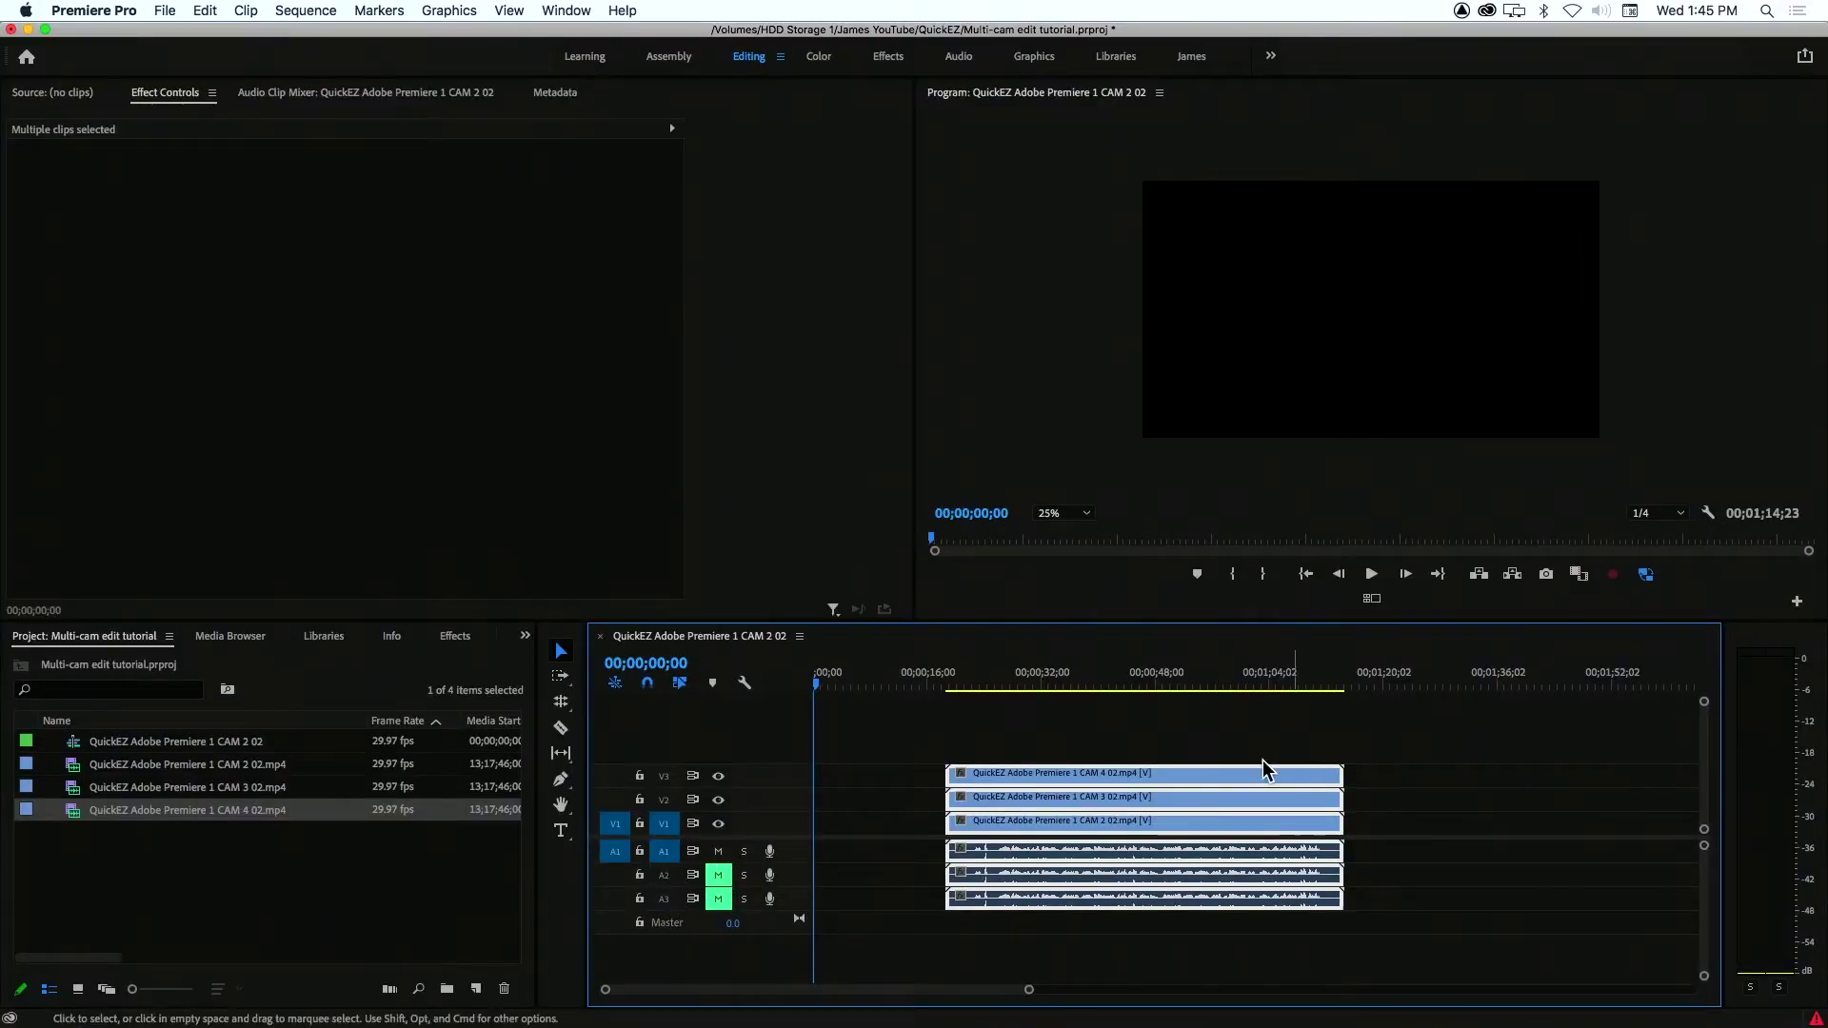
{"action": "left_click", "coordinate": [1207, 950]}
{"action": "left_click_drag", "start_coordinate": [1178, 926], "coordinate": [1190, 762]}
Nest the selected clips into a new sequence named 'multicam squence'.
{"action": "right_click", "coordinate": [1182, 775]}
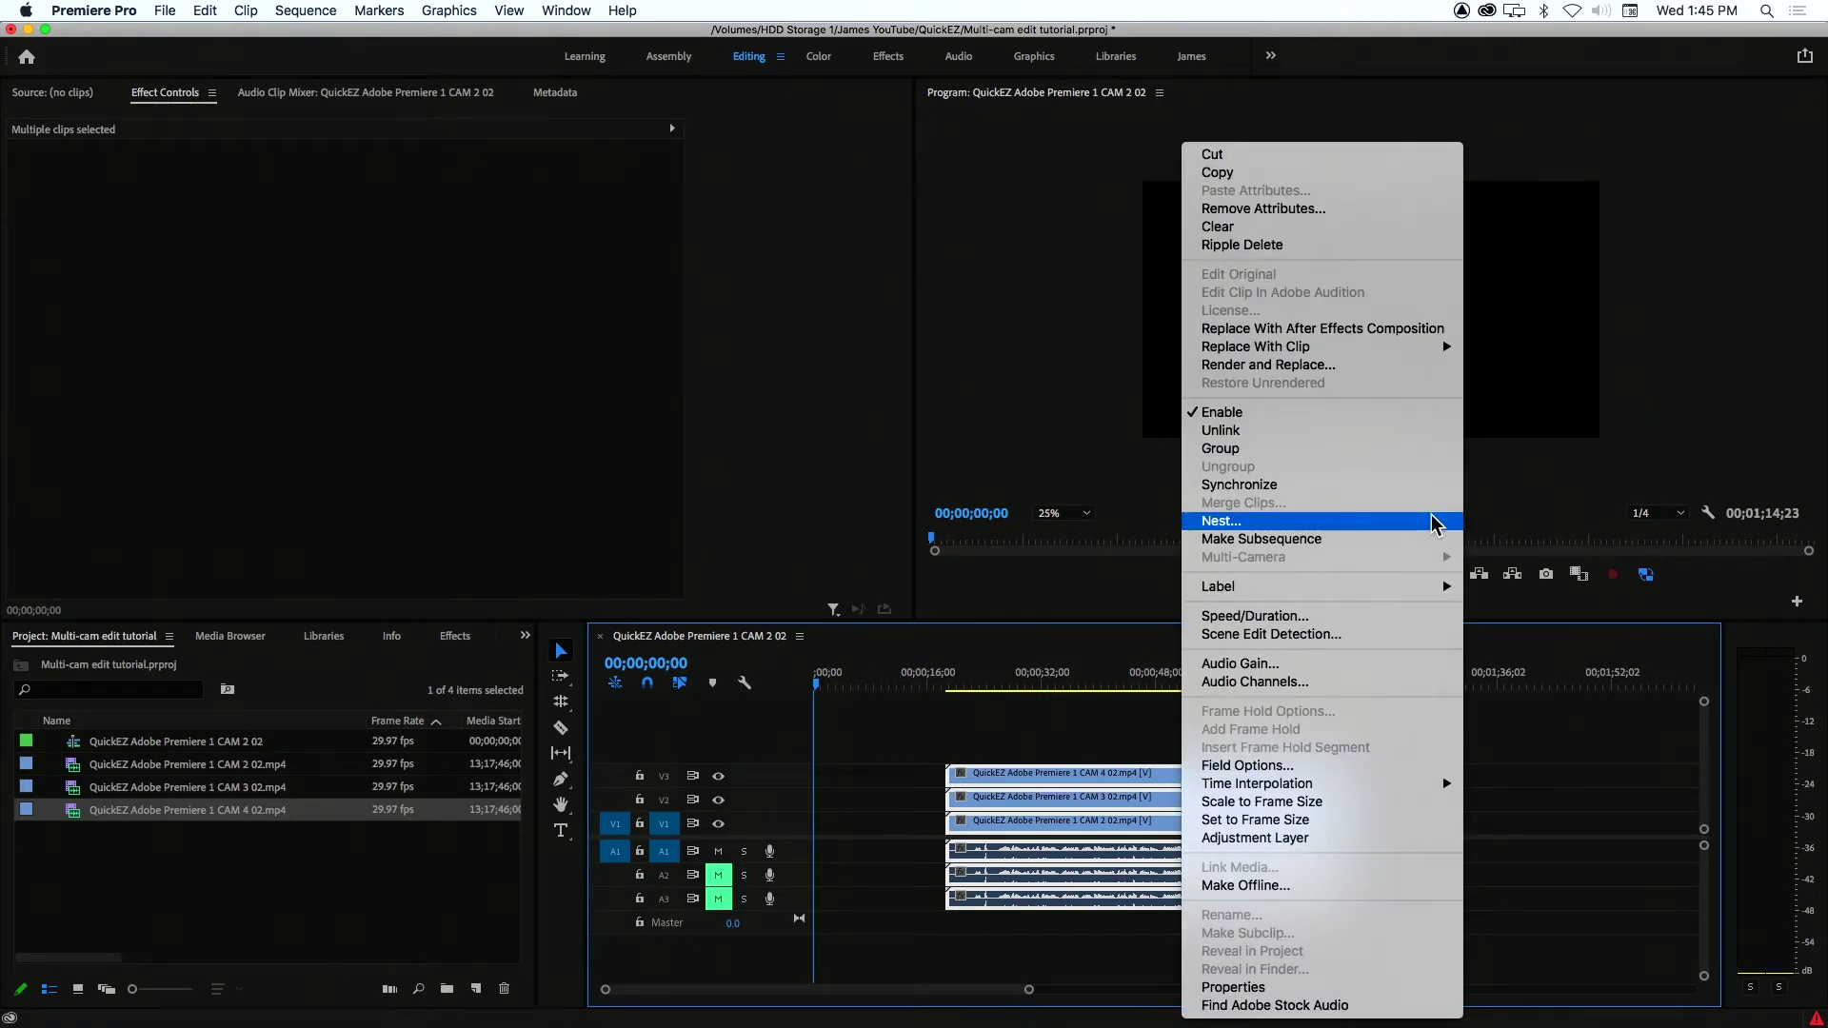
{"action": "left_click", "coordinate": [1387, 523]}
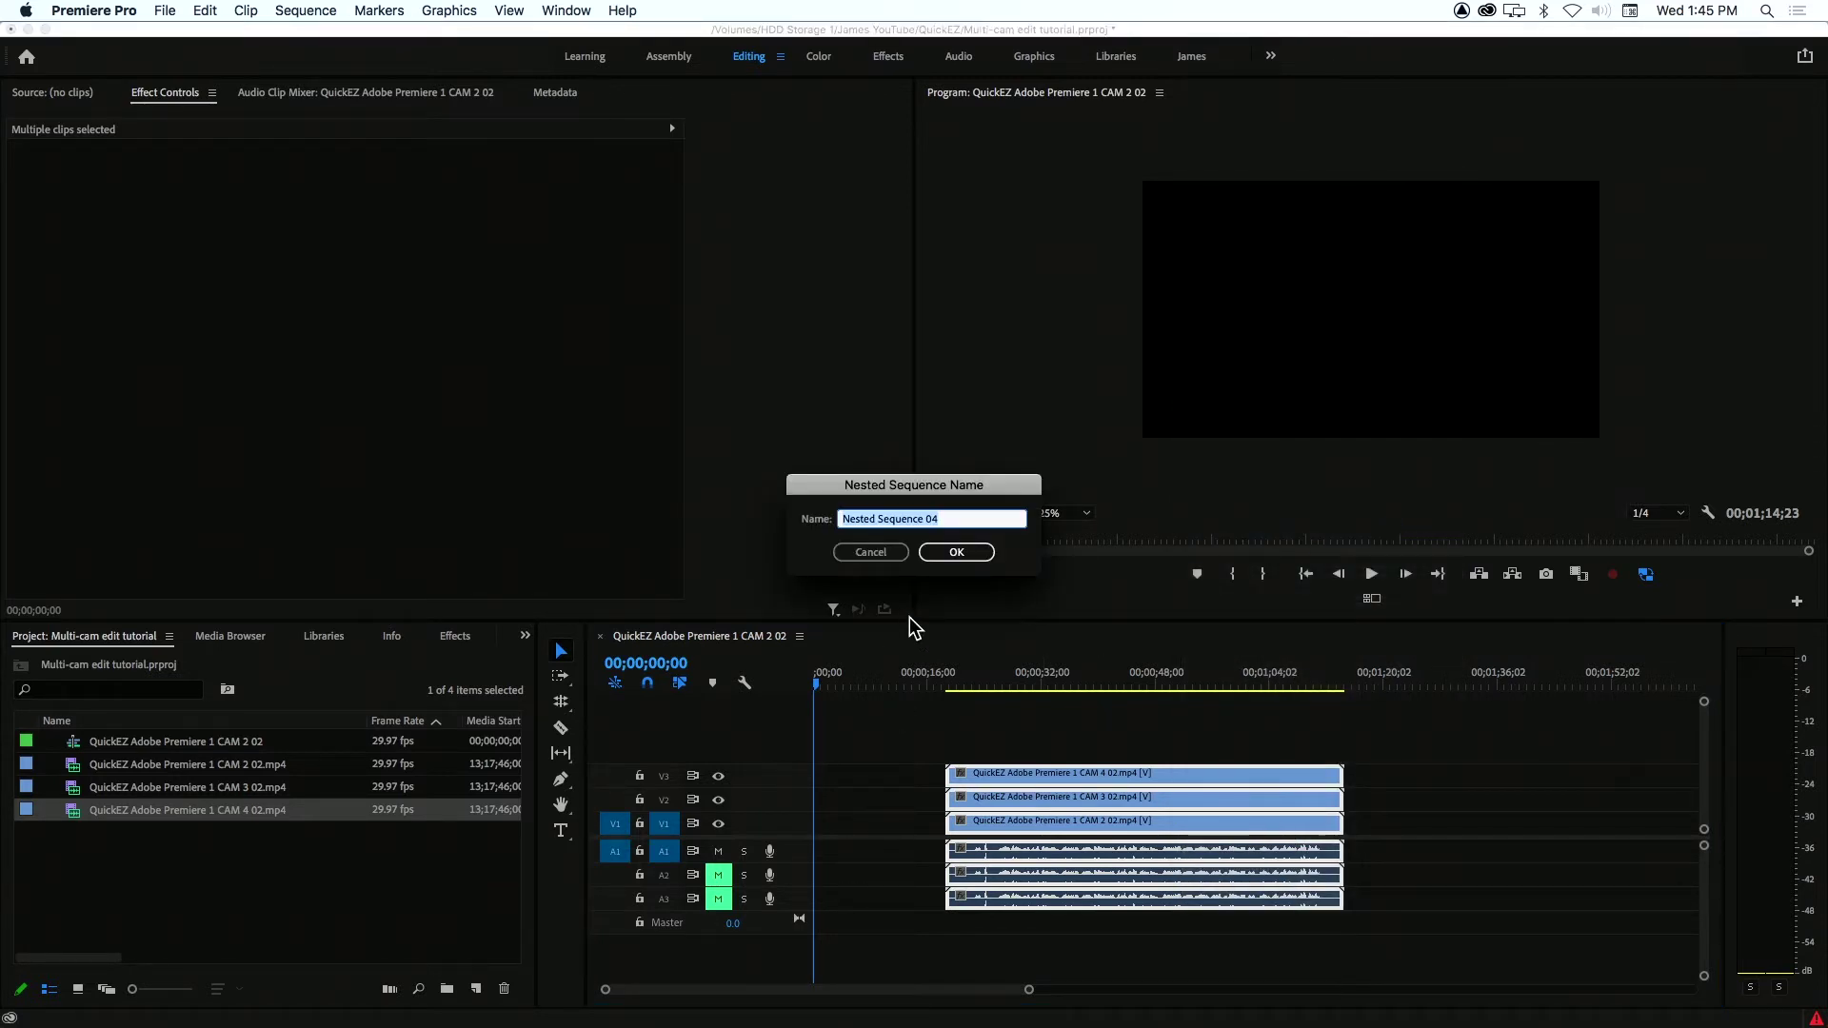
{"action": "type", "text": "mi"}
{"action": "key", "text": "Return"}
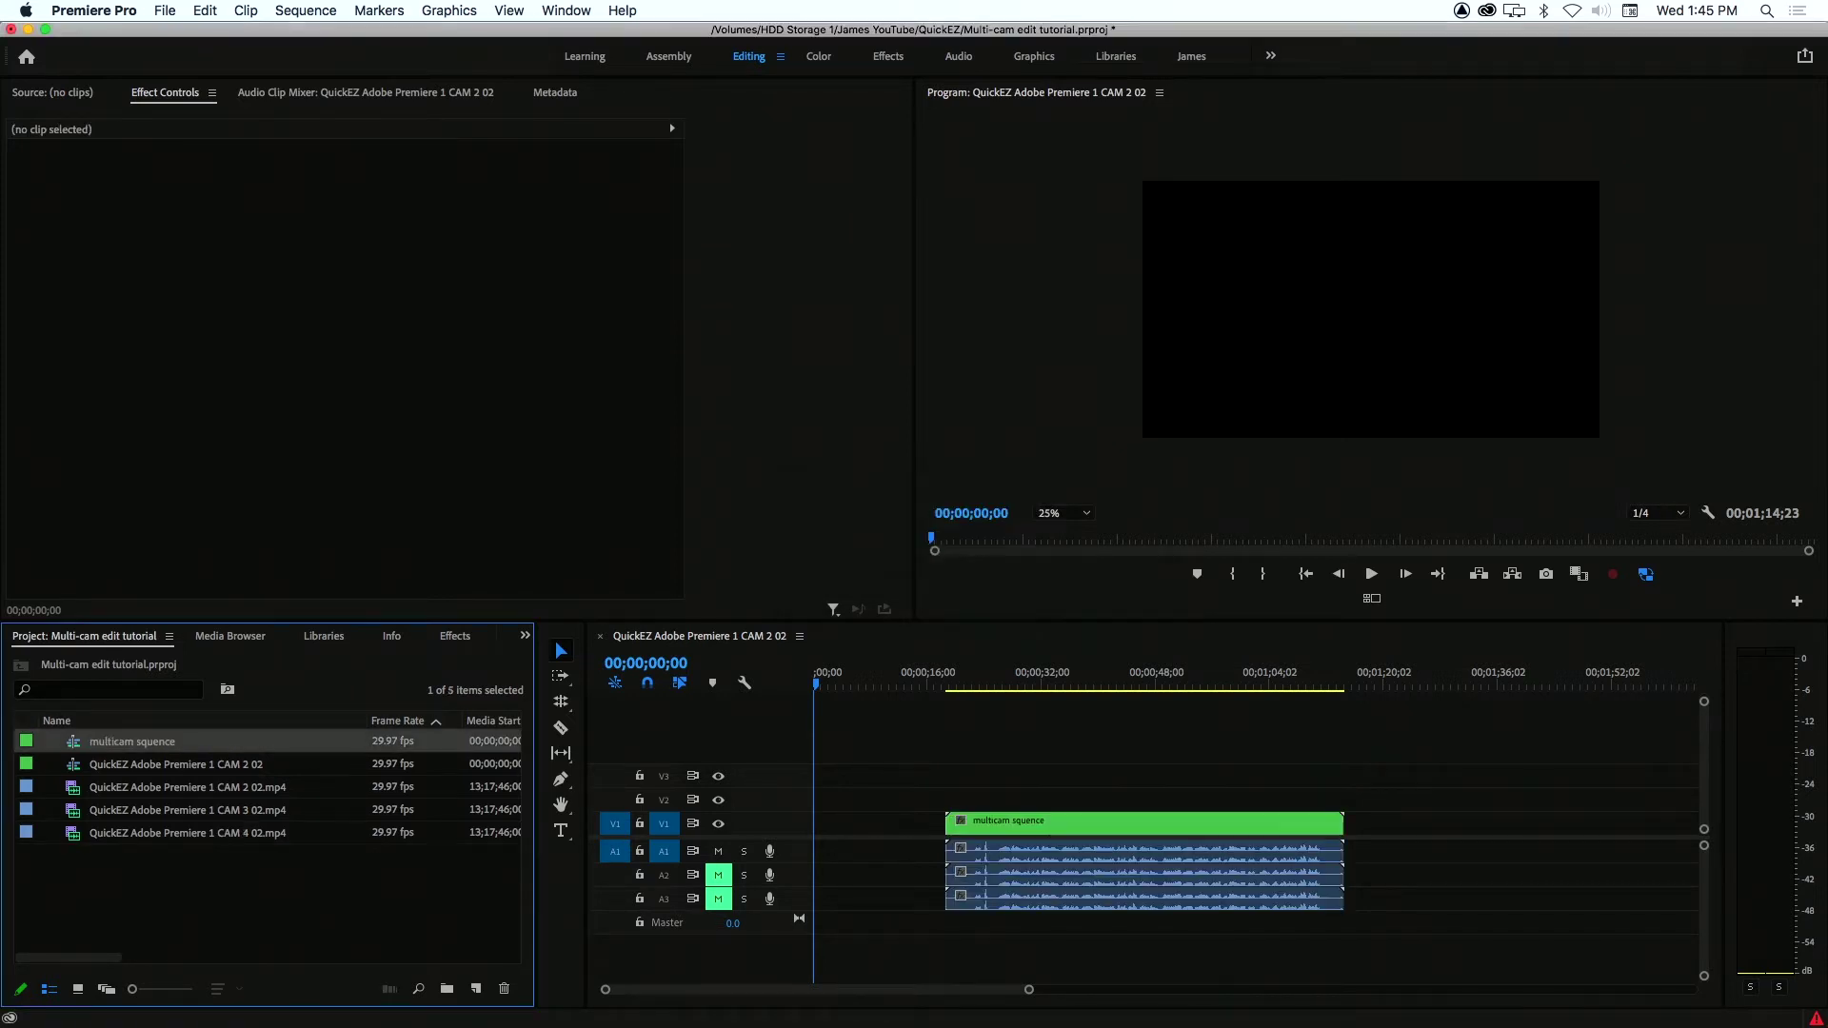
{"action": "left_click", "coordinate": [949, 677]}
Mark the edit range at the nested clip's start and end with the I key.
{"action": "left_click_drag", "start_coordinate": [950, 677], "coordinate": [950, 678]}
{"action": "key", "text": "i"}
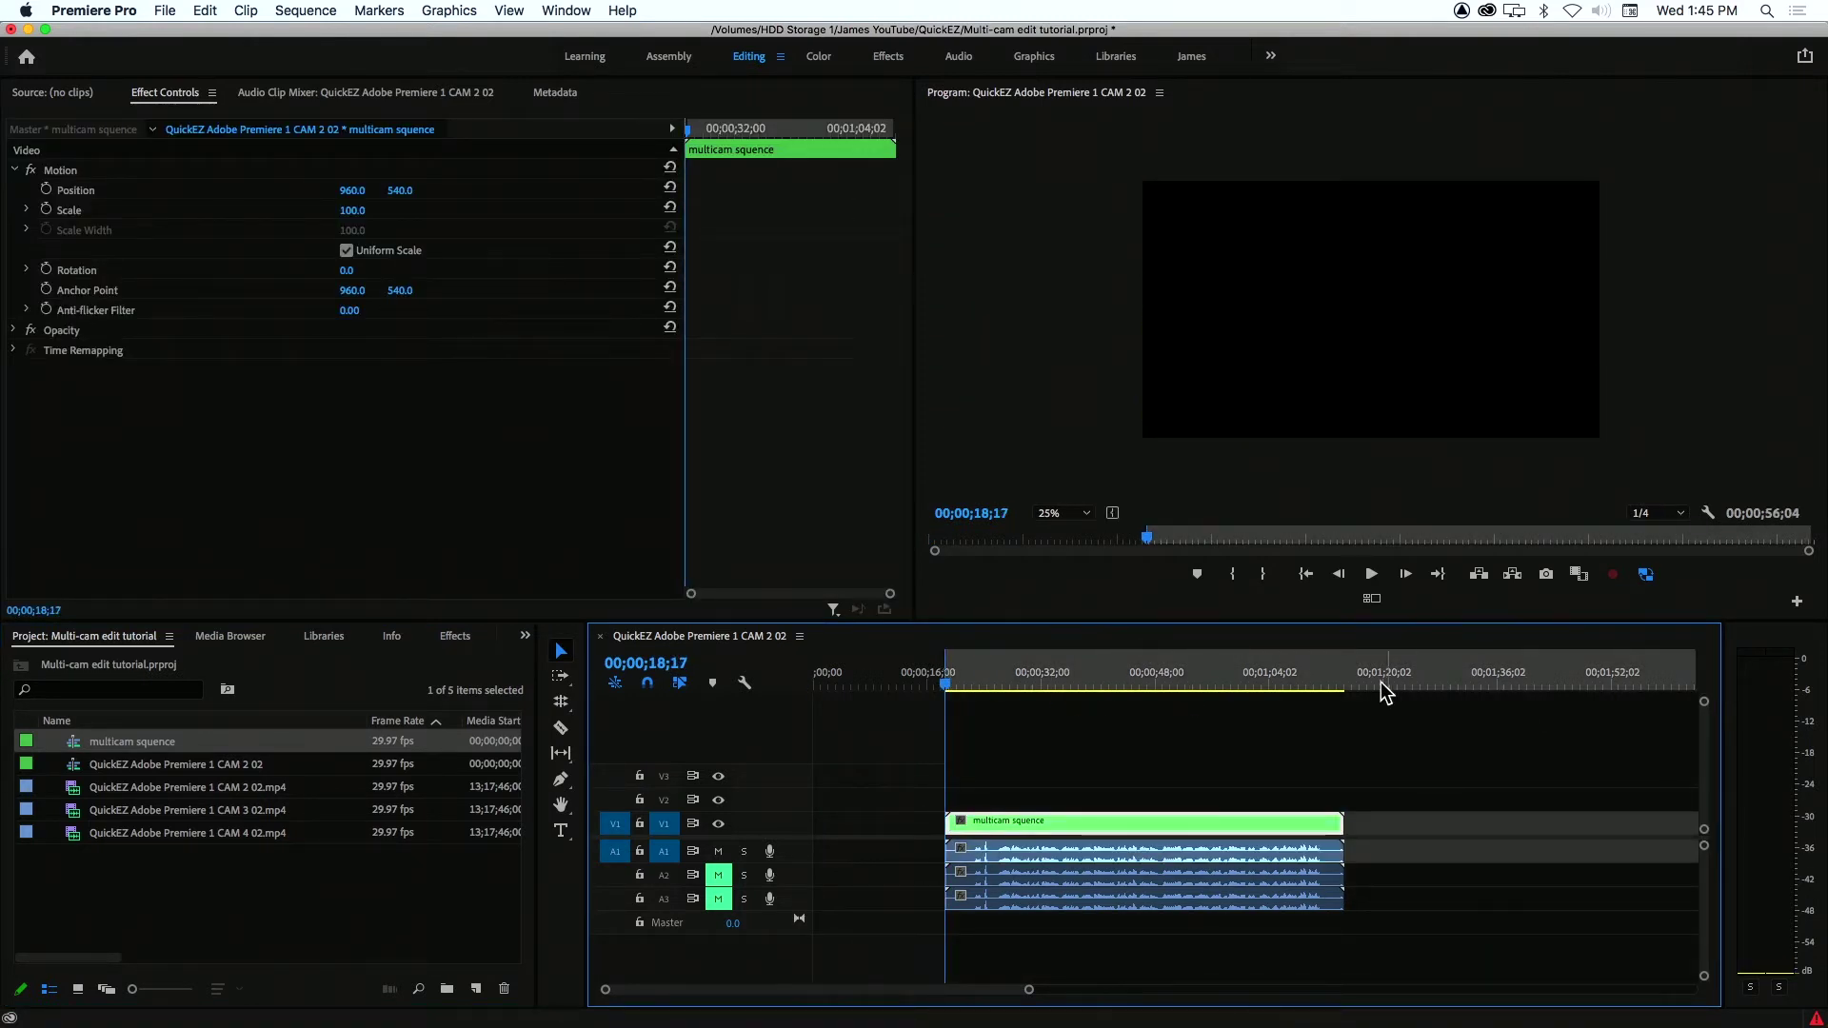
{"action": "left_click", "coordinate": [1347, 670]}
{"action": "key", "text": "i"}
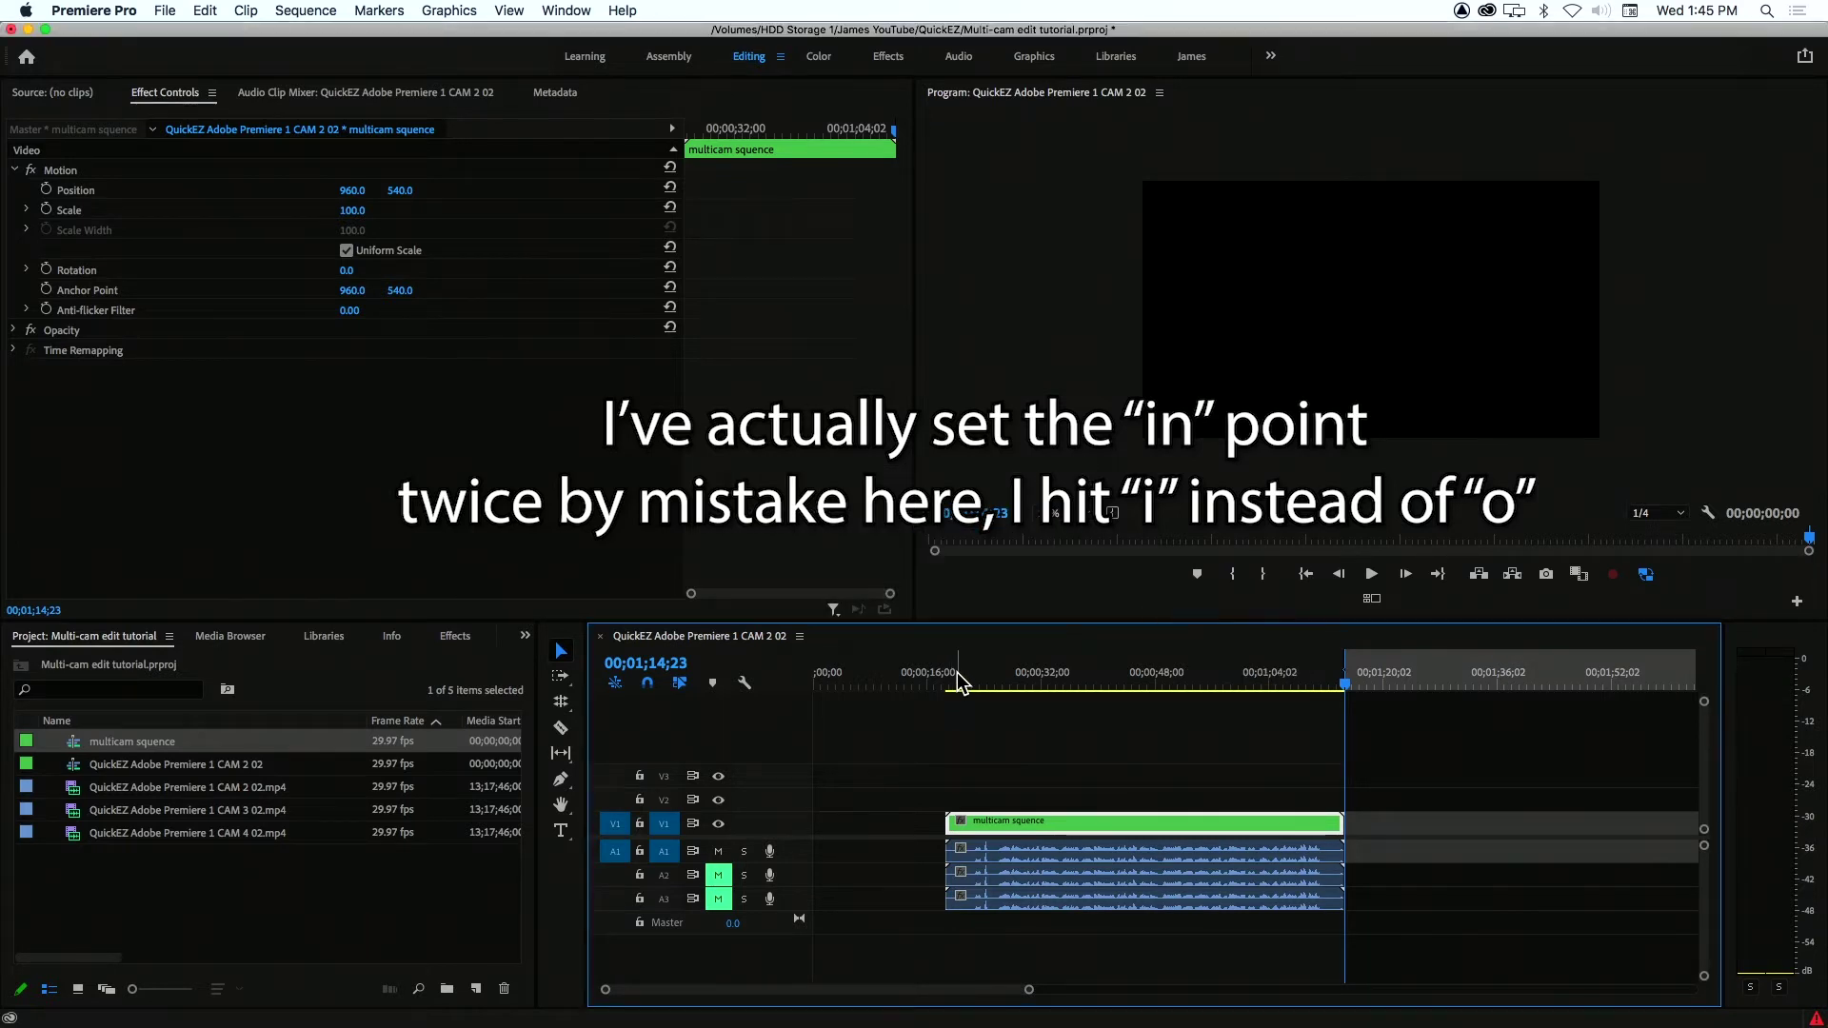
Enable Multi-Camera on the nested multicam squence clip, labelling it [MC1] with the CAM 2 angle.
{"action": "right_click", "coordinate": [1043, 820]}
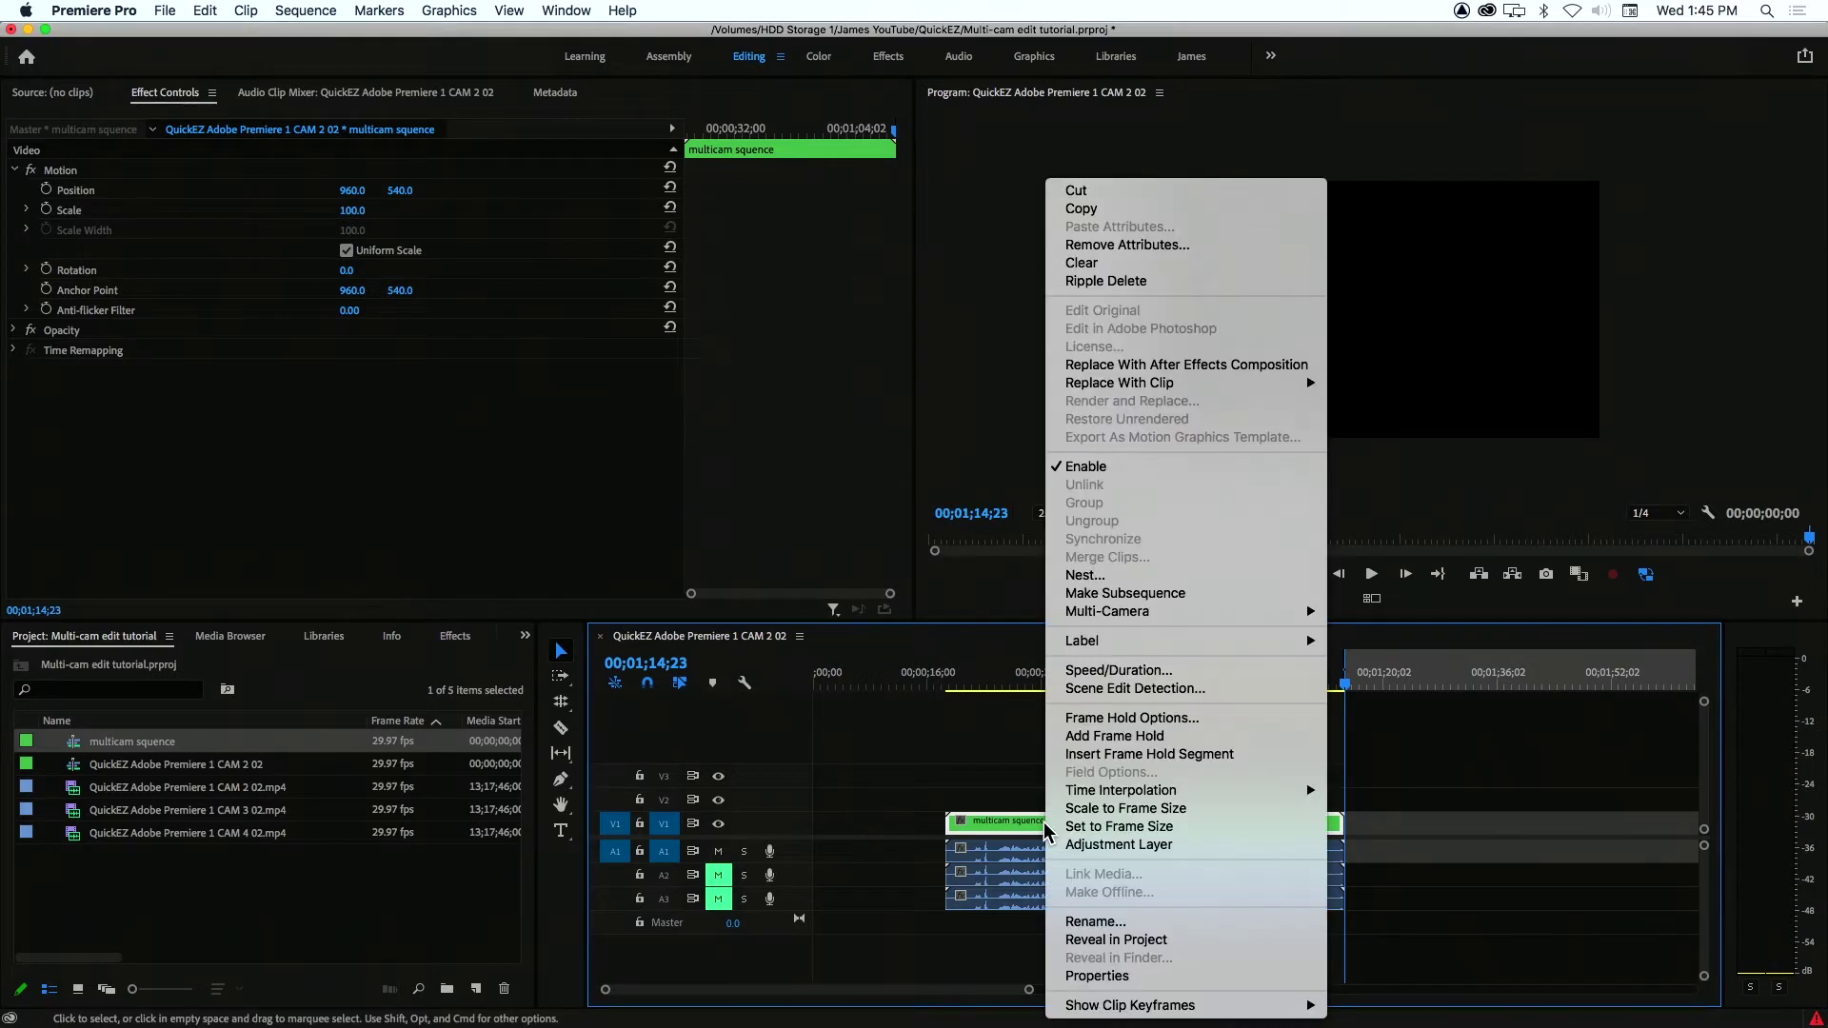
{"action": "mouse_move", "coordinate": [1163, 614]}
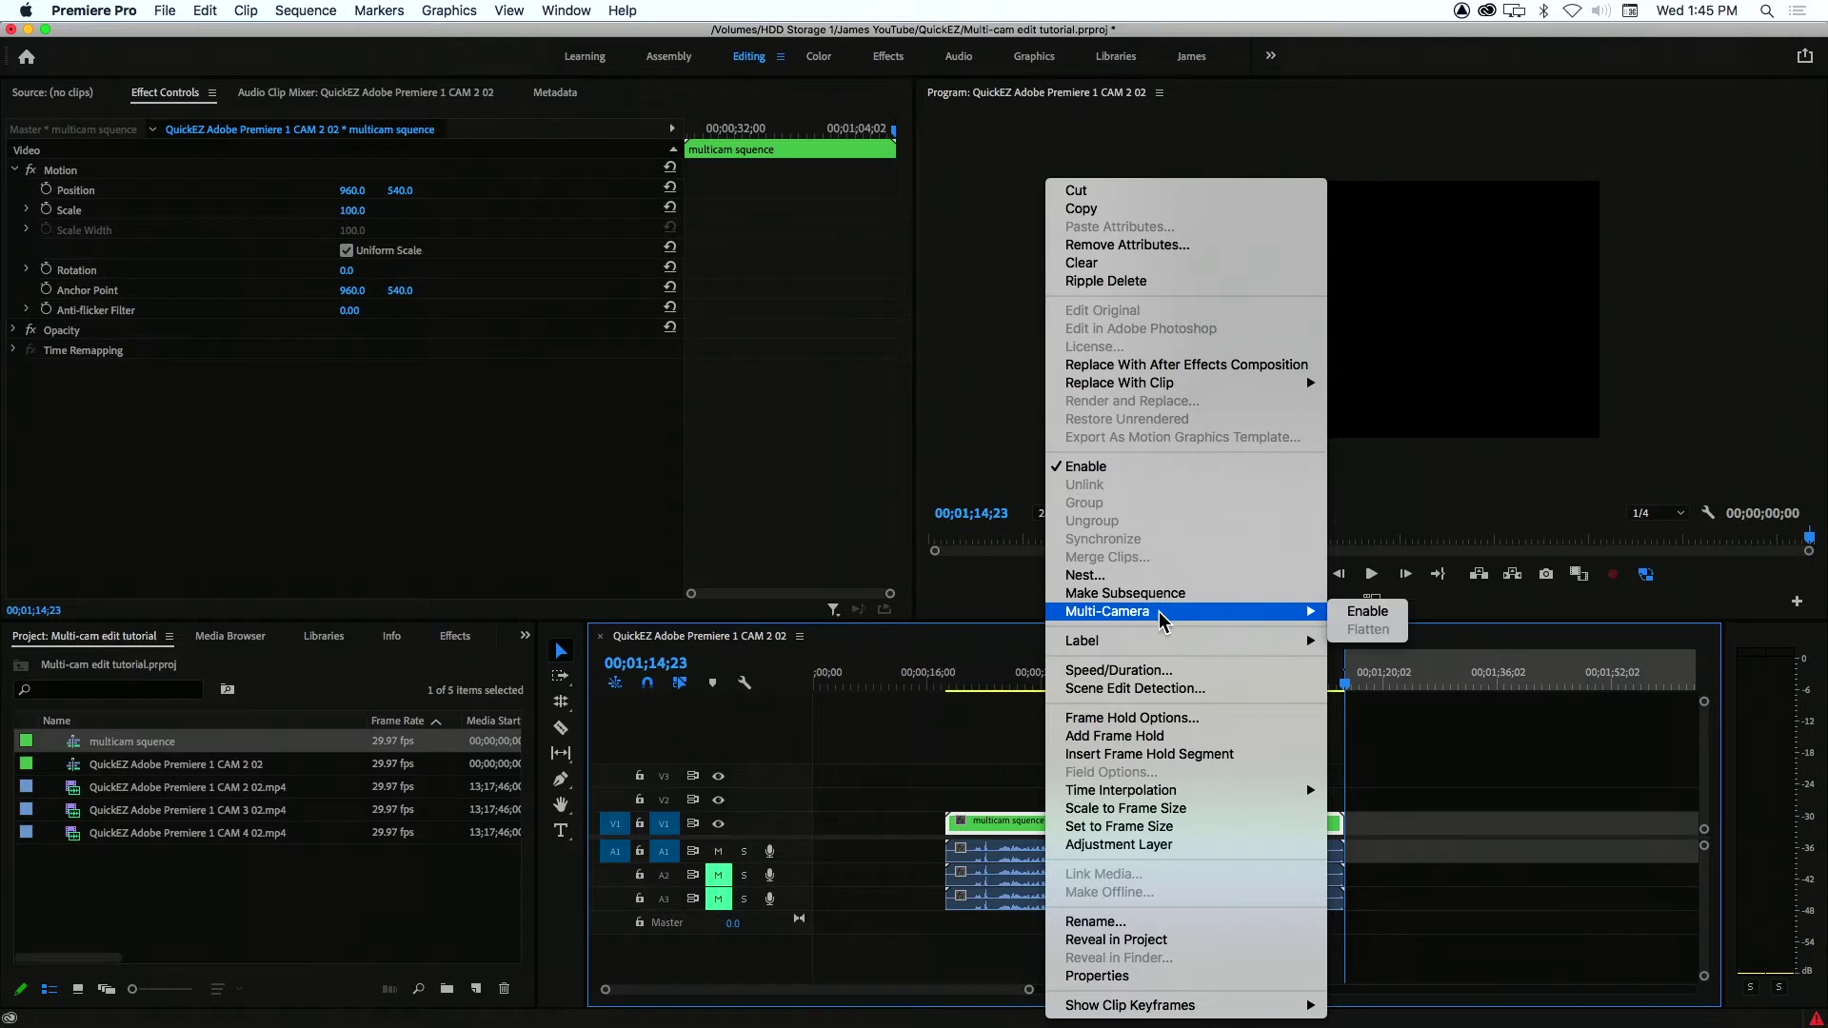
{"action": "left_click", "coordinate": [1367, 612]}
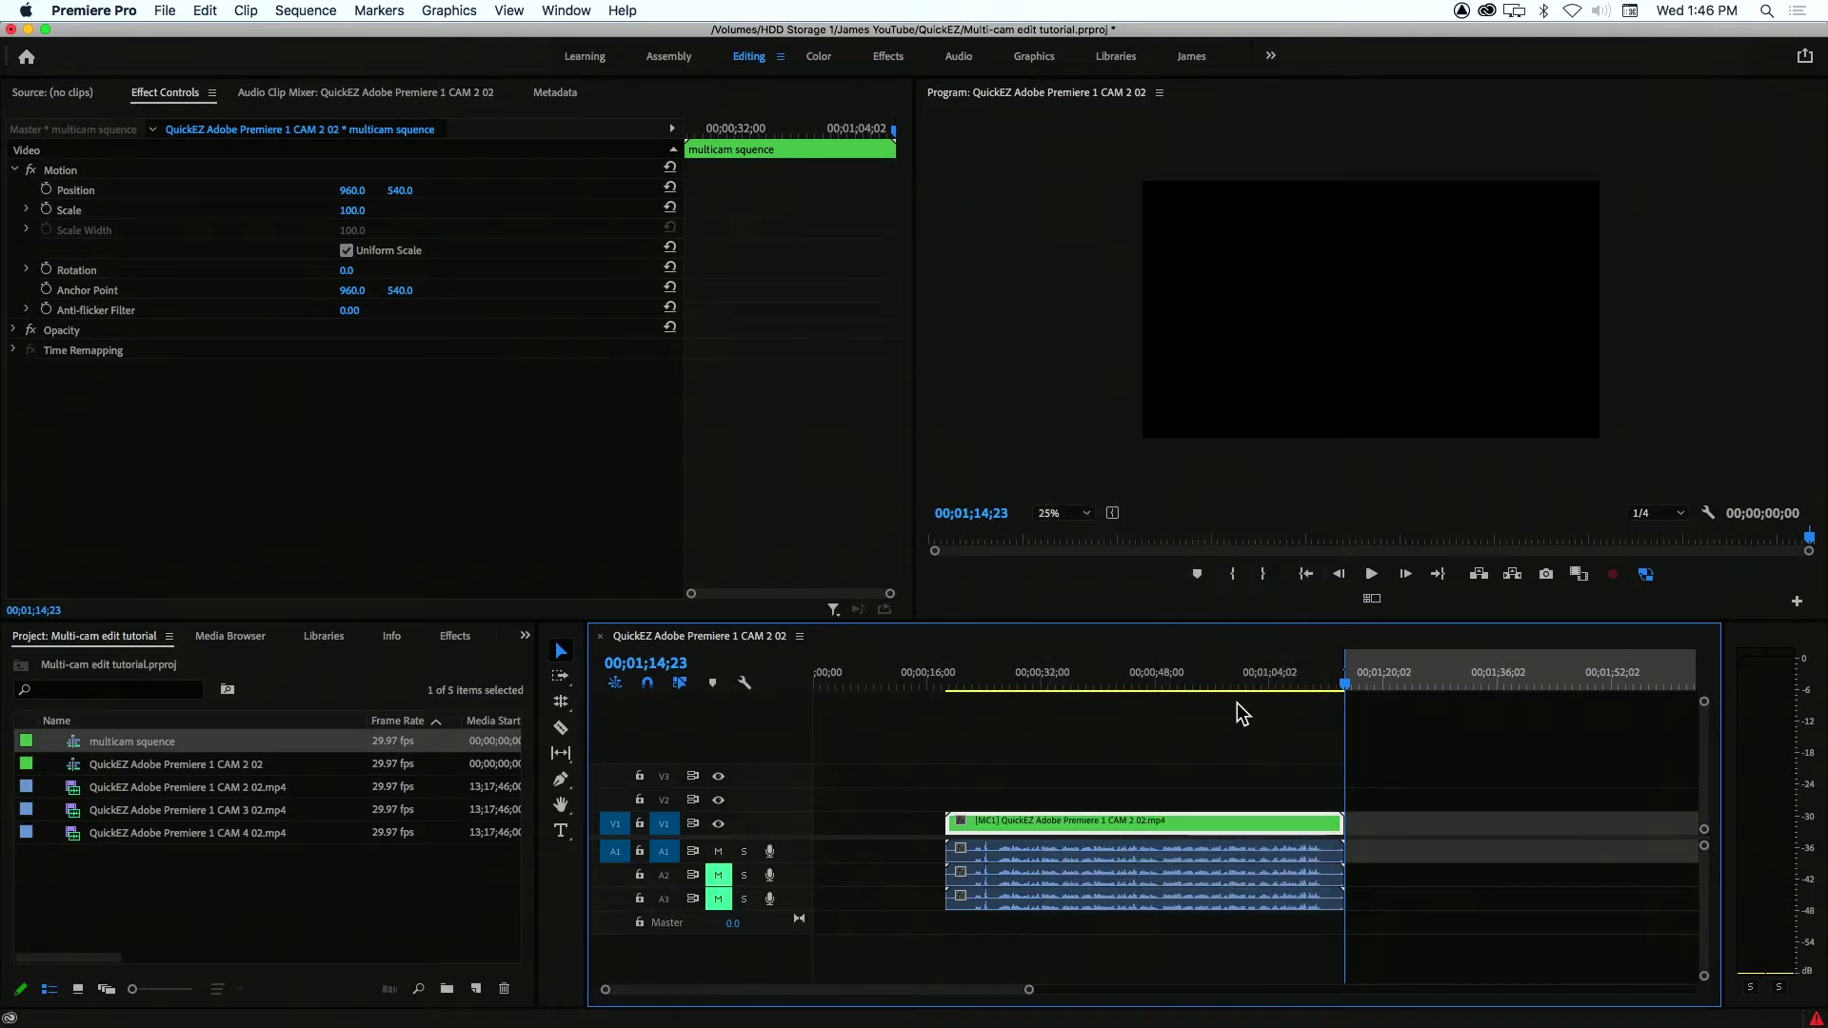
{"action": "left_click", "coordinate": [1042, 669]}
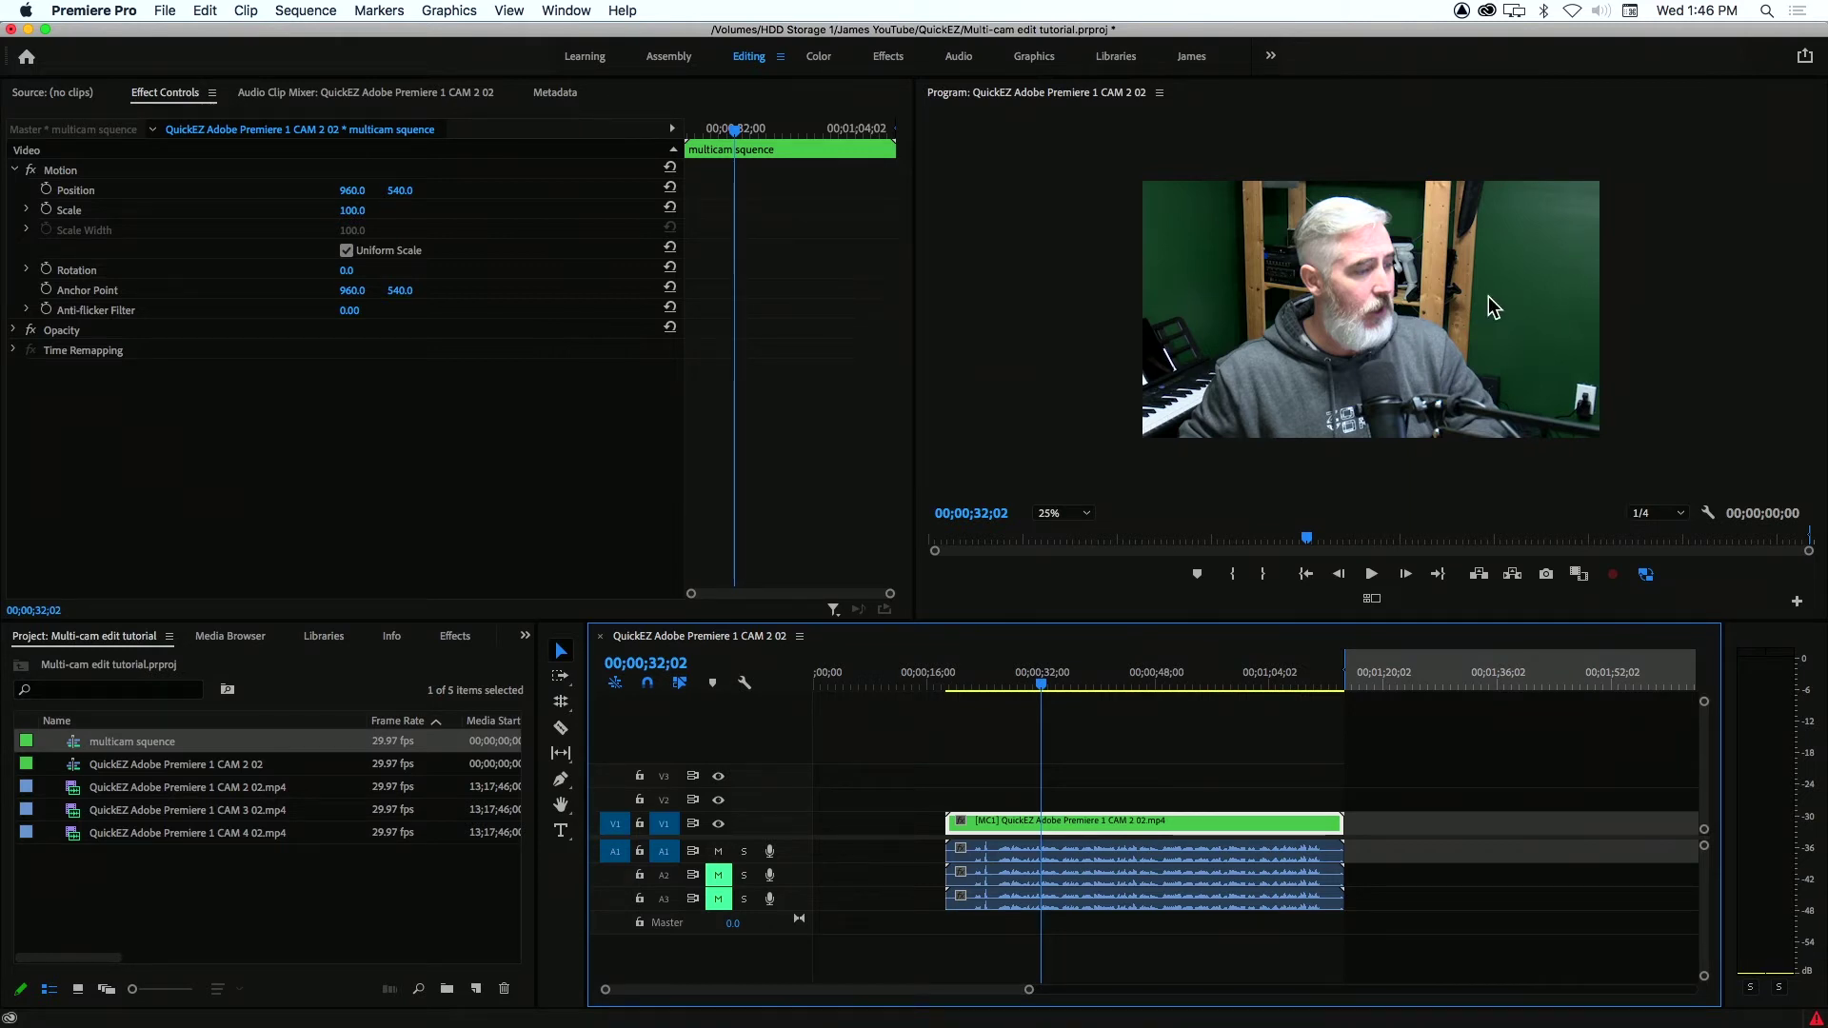
Show the Program Monitor's multi-camera view and save multicam buttons in the Button Editor.
{"action": "left_click", "coordinate": [1373, 600]}
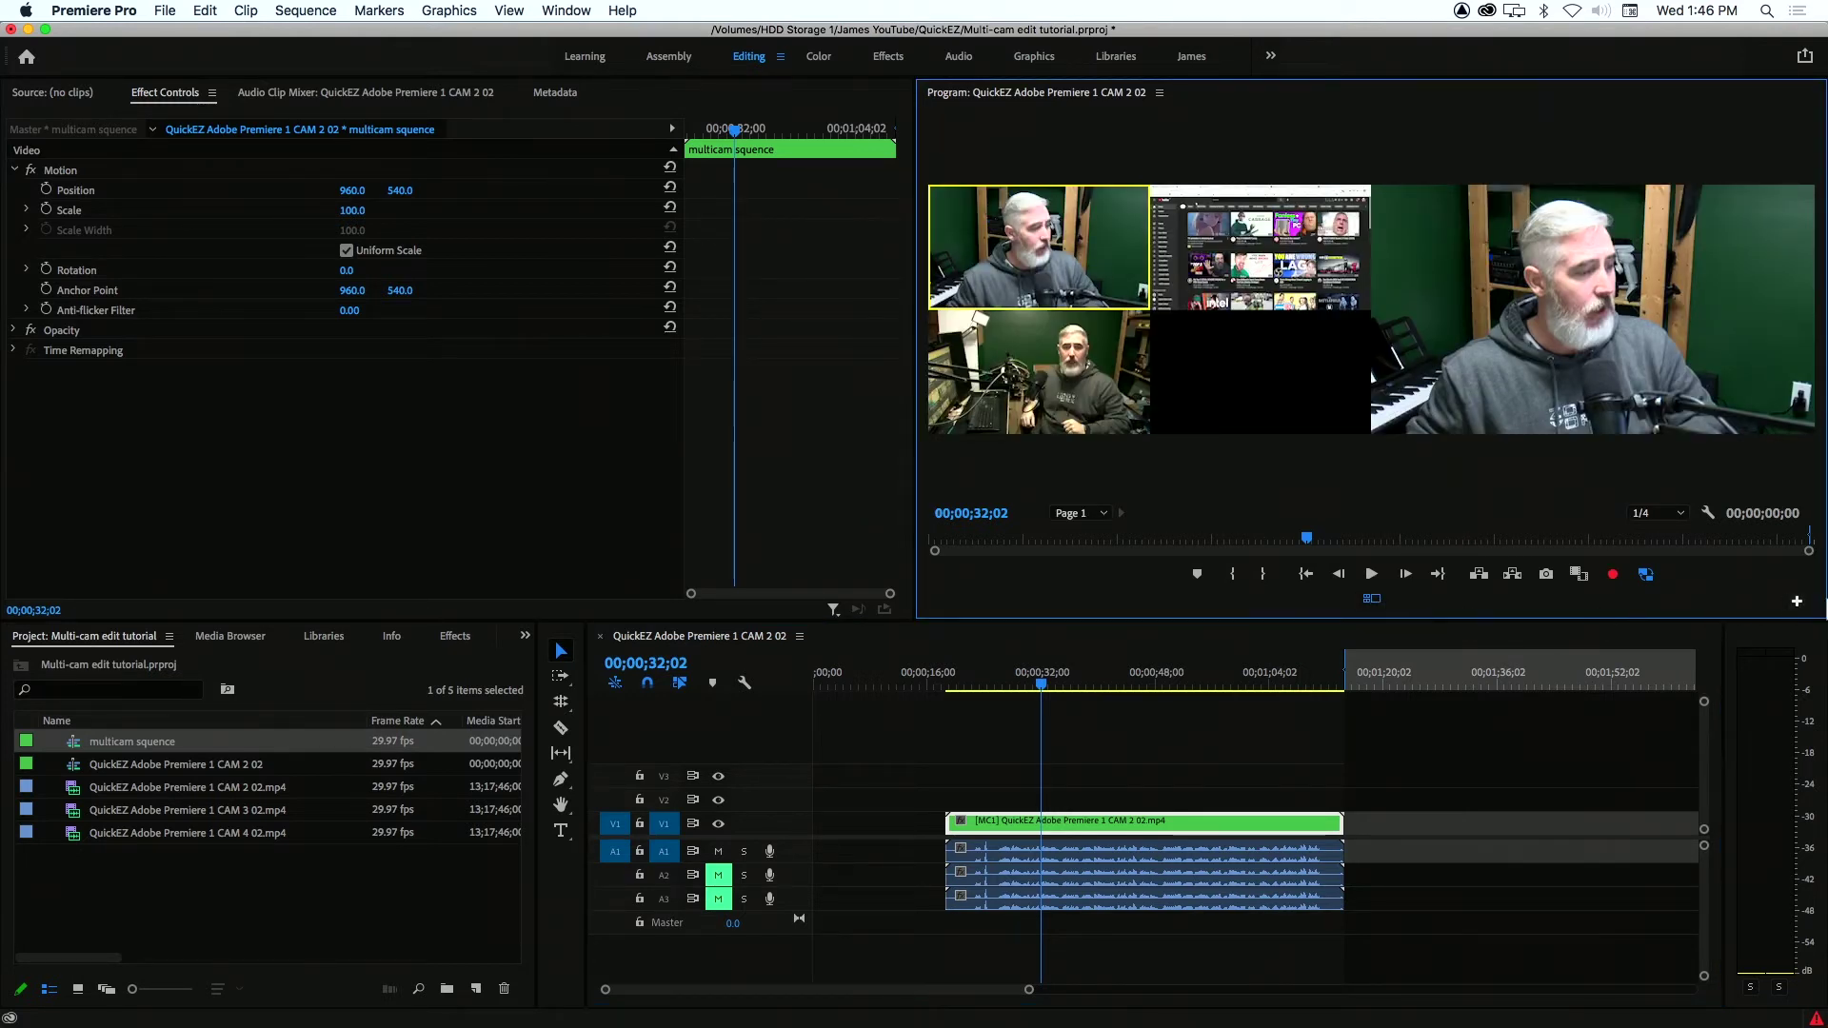
{"action": "left_click", "coordinate": [1797, 603]}
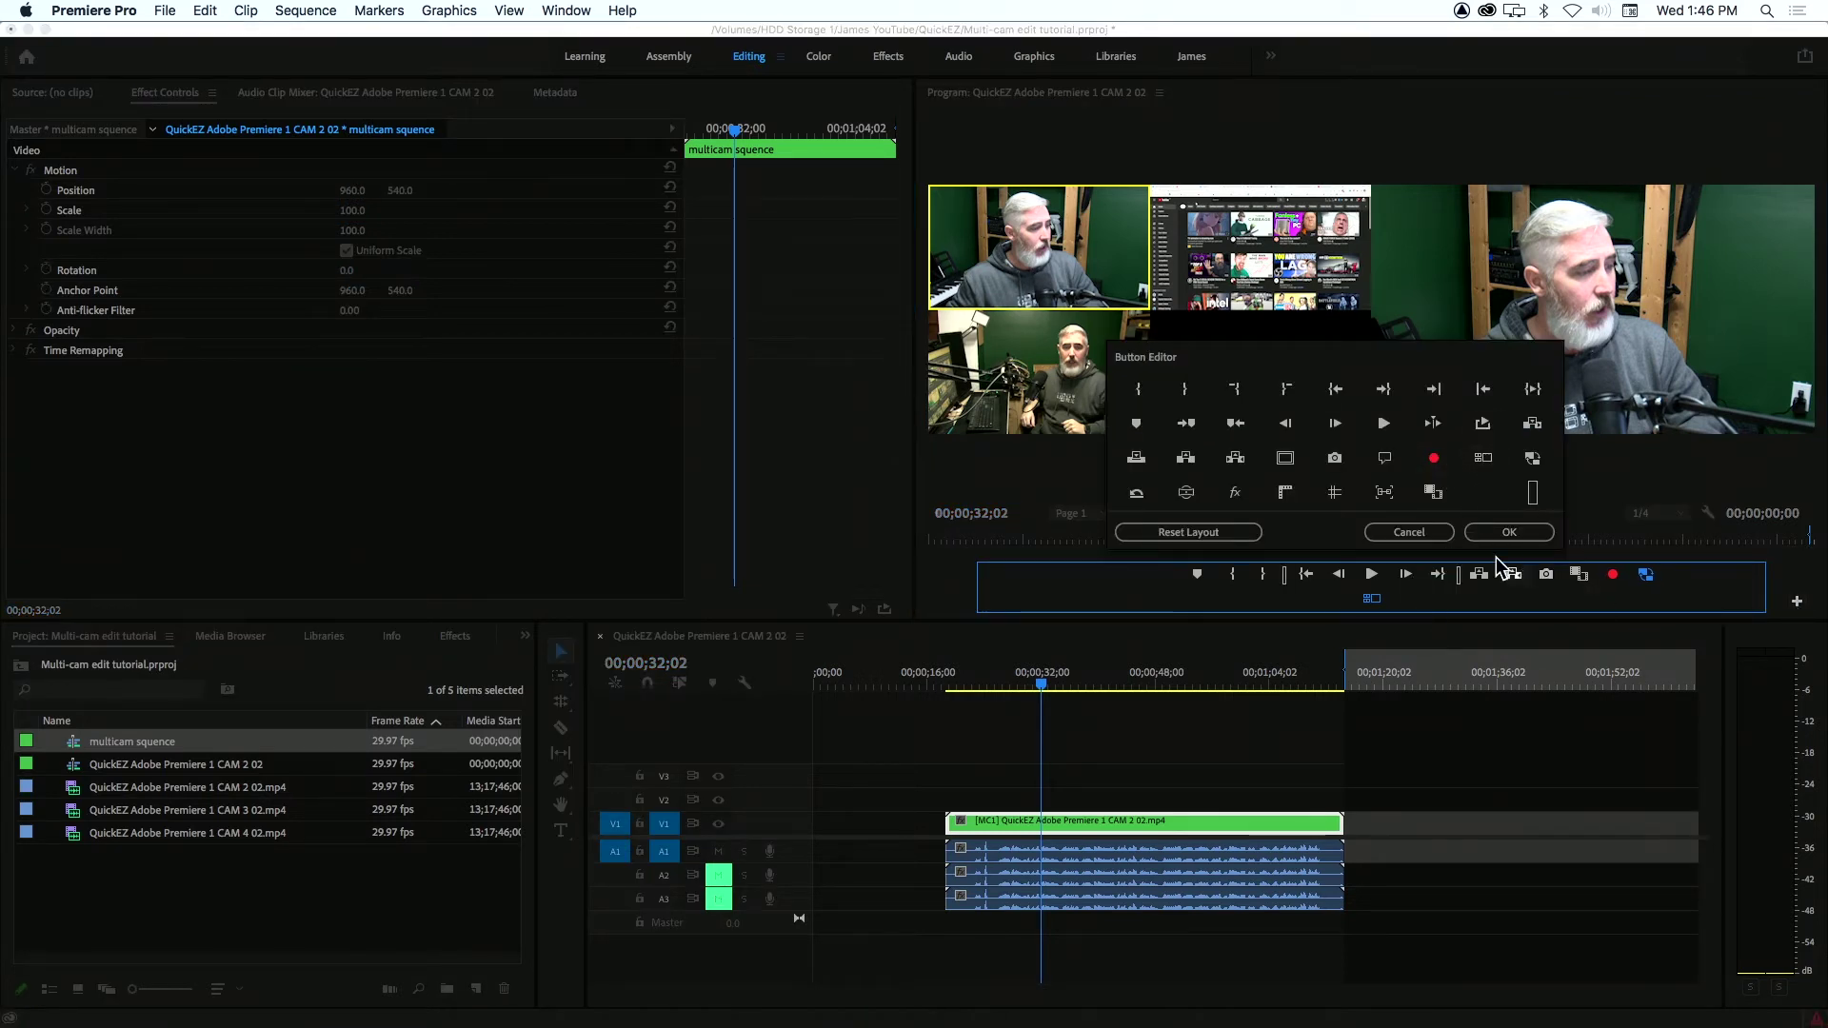
{"action": "left_click", "coordinate": [1511, 535]}
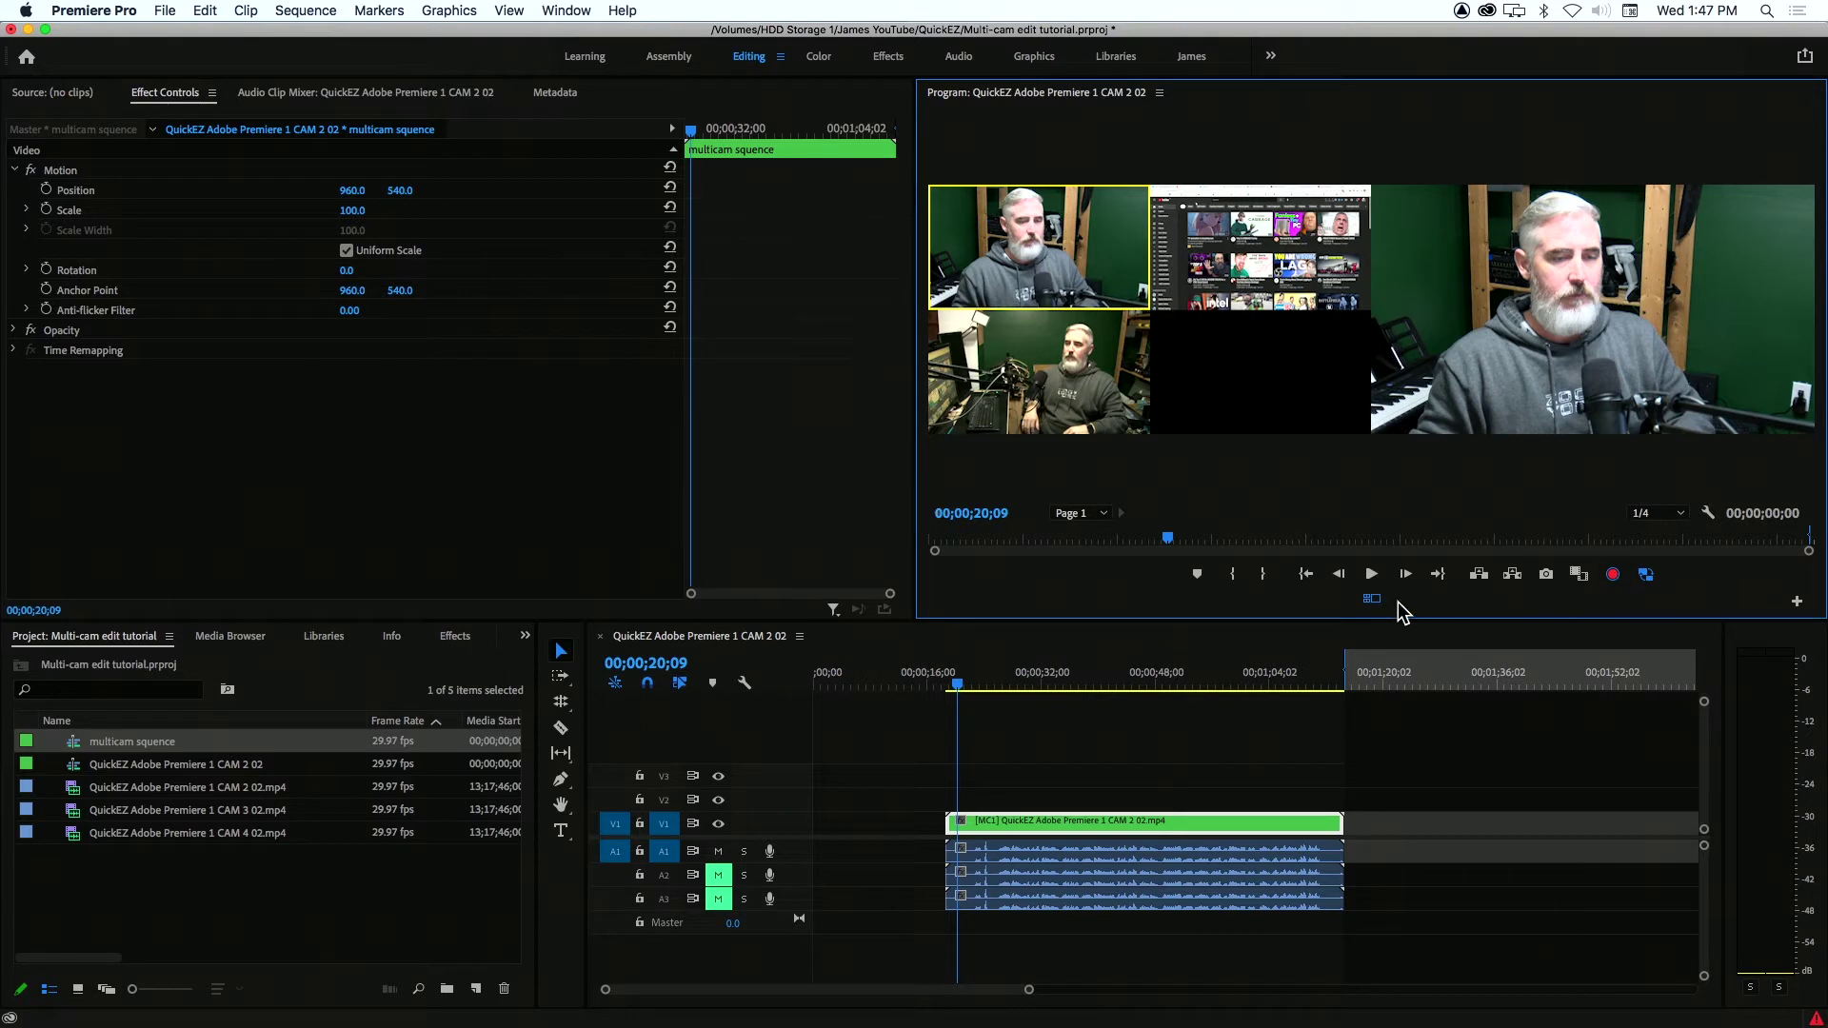
Play from about 18 seconds, cutting live between screen-recording, wide and close-up angles until about 37 seconds.
{"action": "left_click_drag", "start_coordinate": [959, 688], "coordinate": [950, 694]}
{"action": "key", "text": "space"}
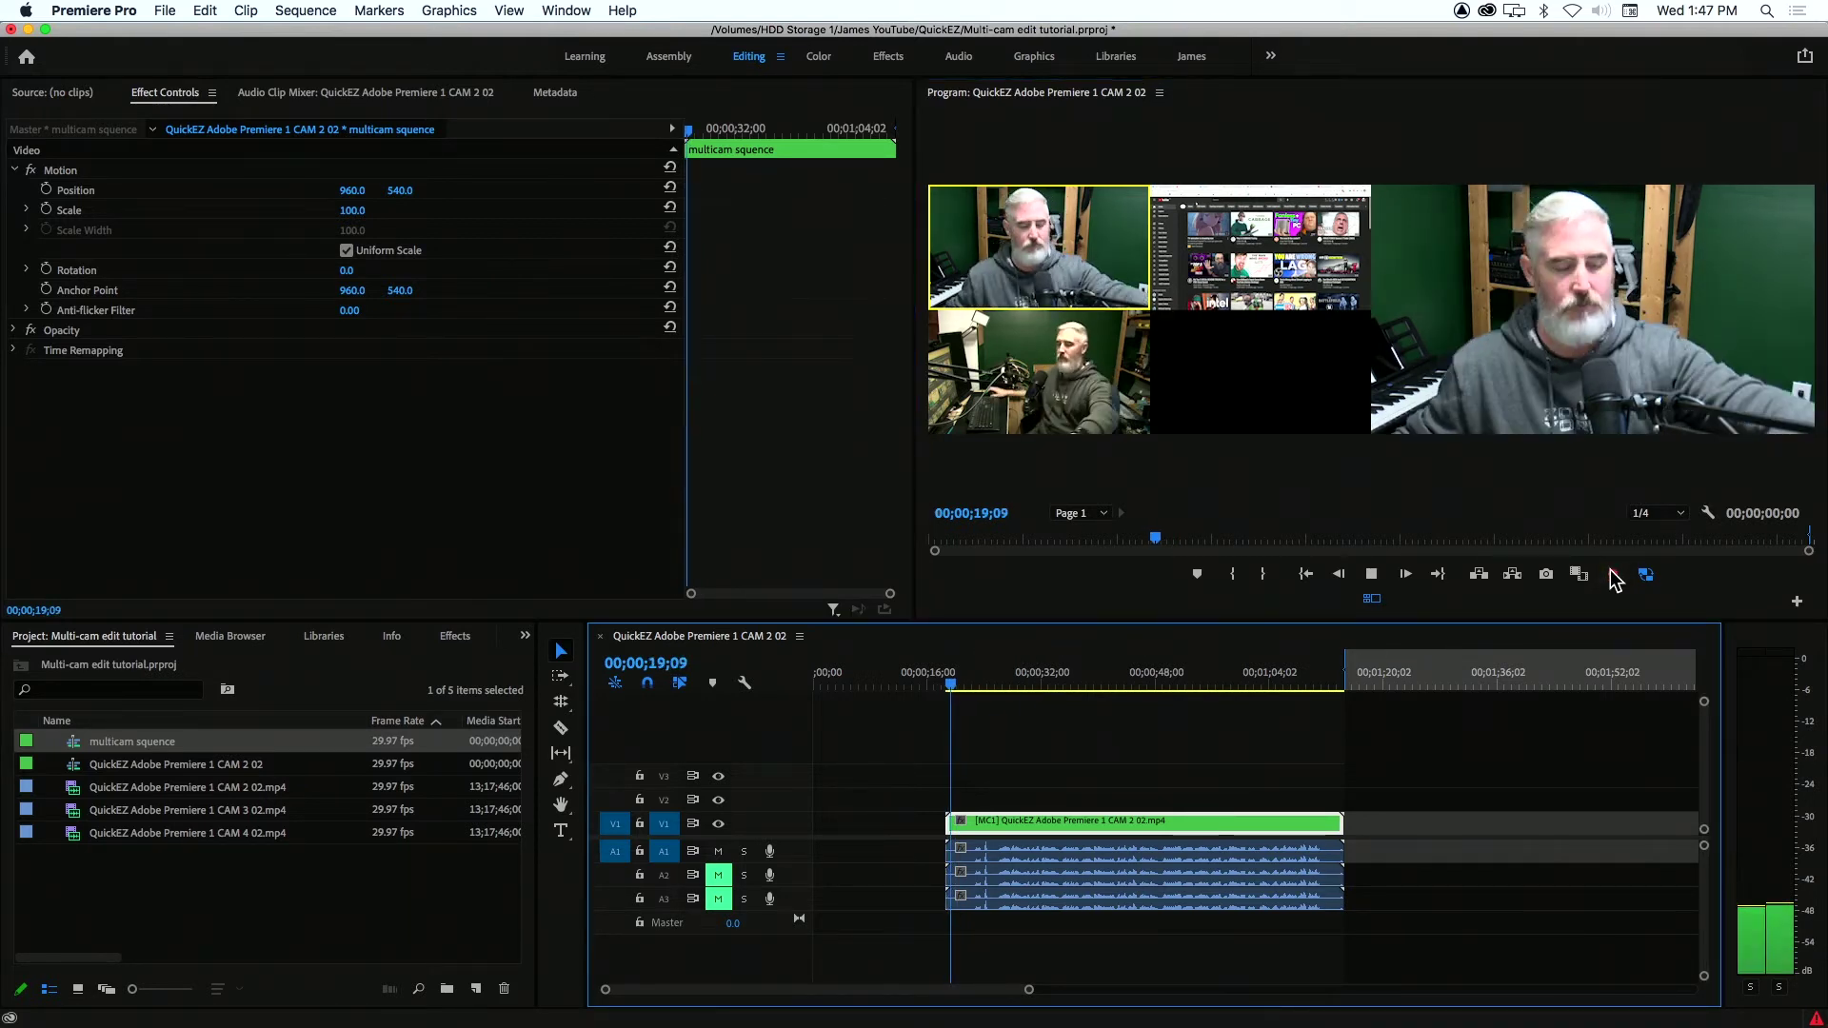
{"action": "left_click", "coordinate": [1501, 442]}
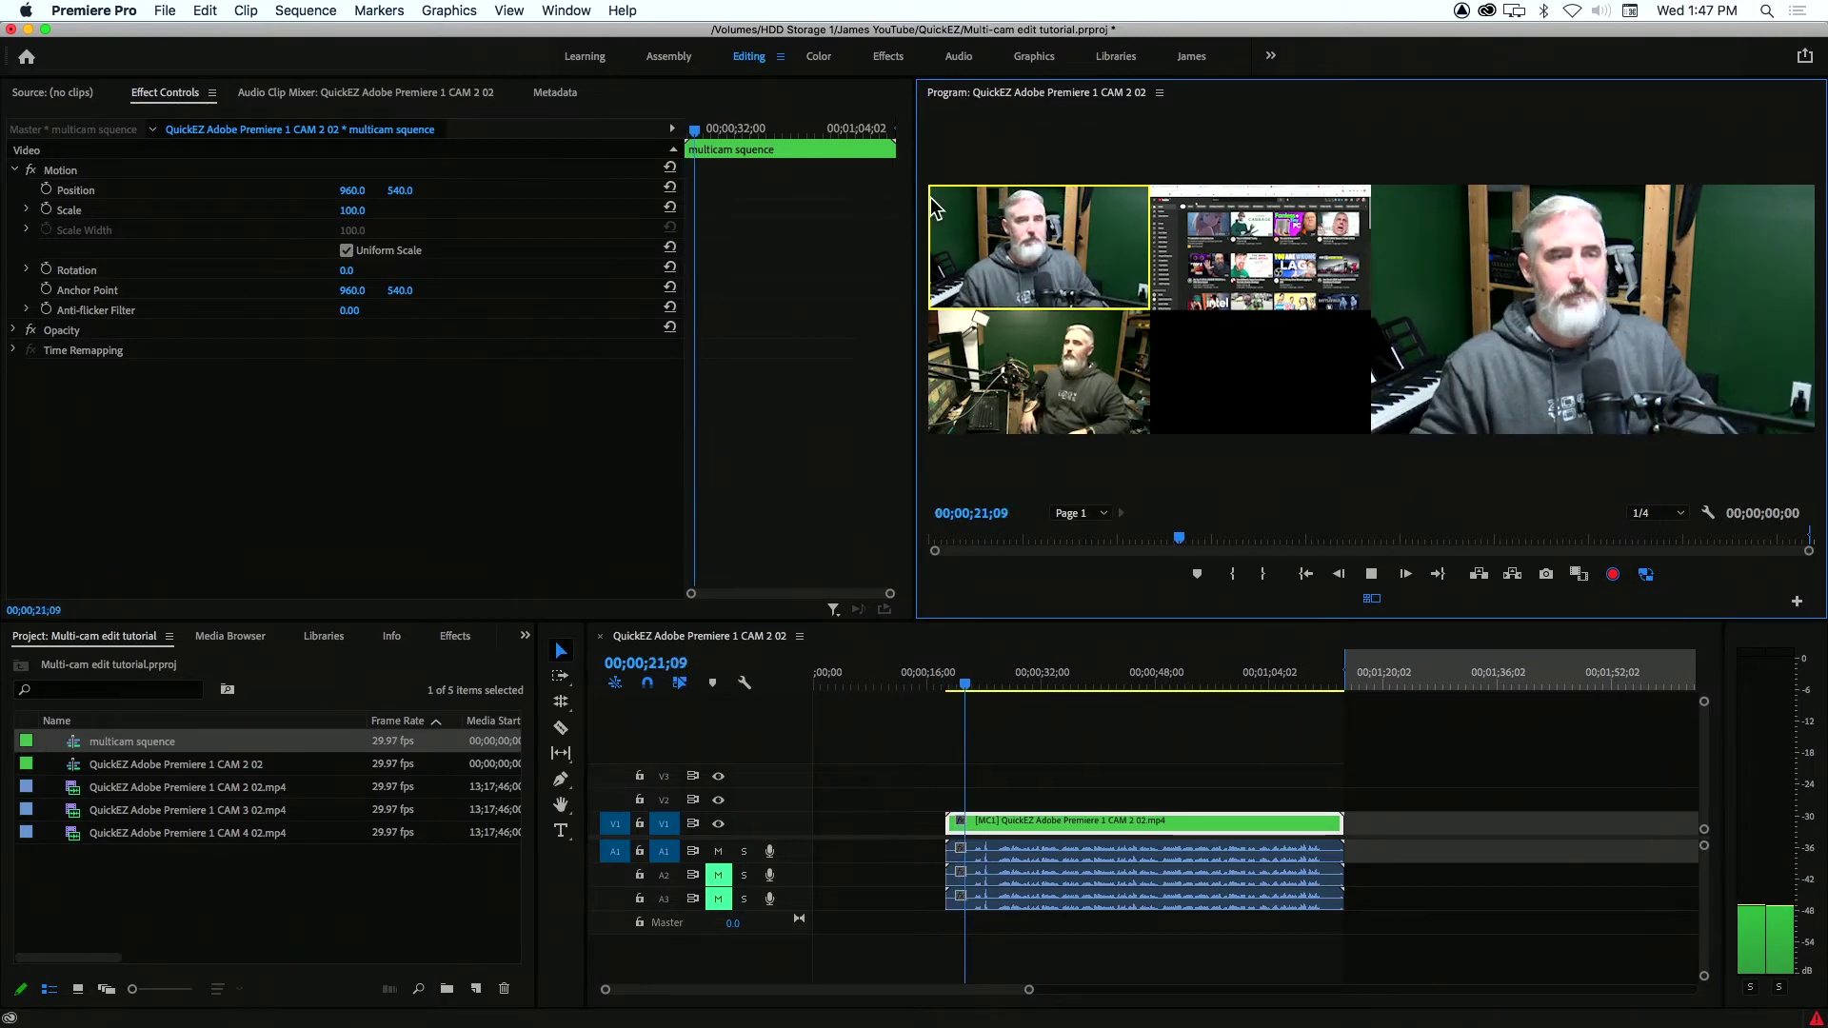
{"action": "left_click", "coordinate": [1198, 269]}
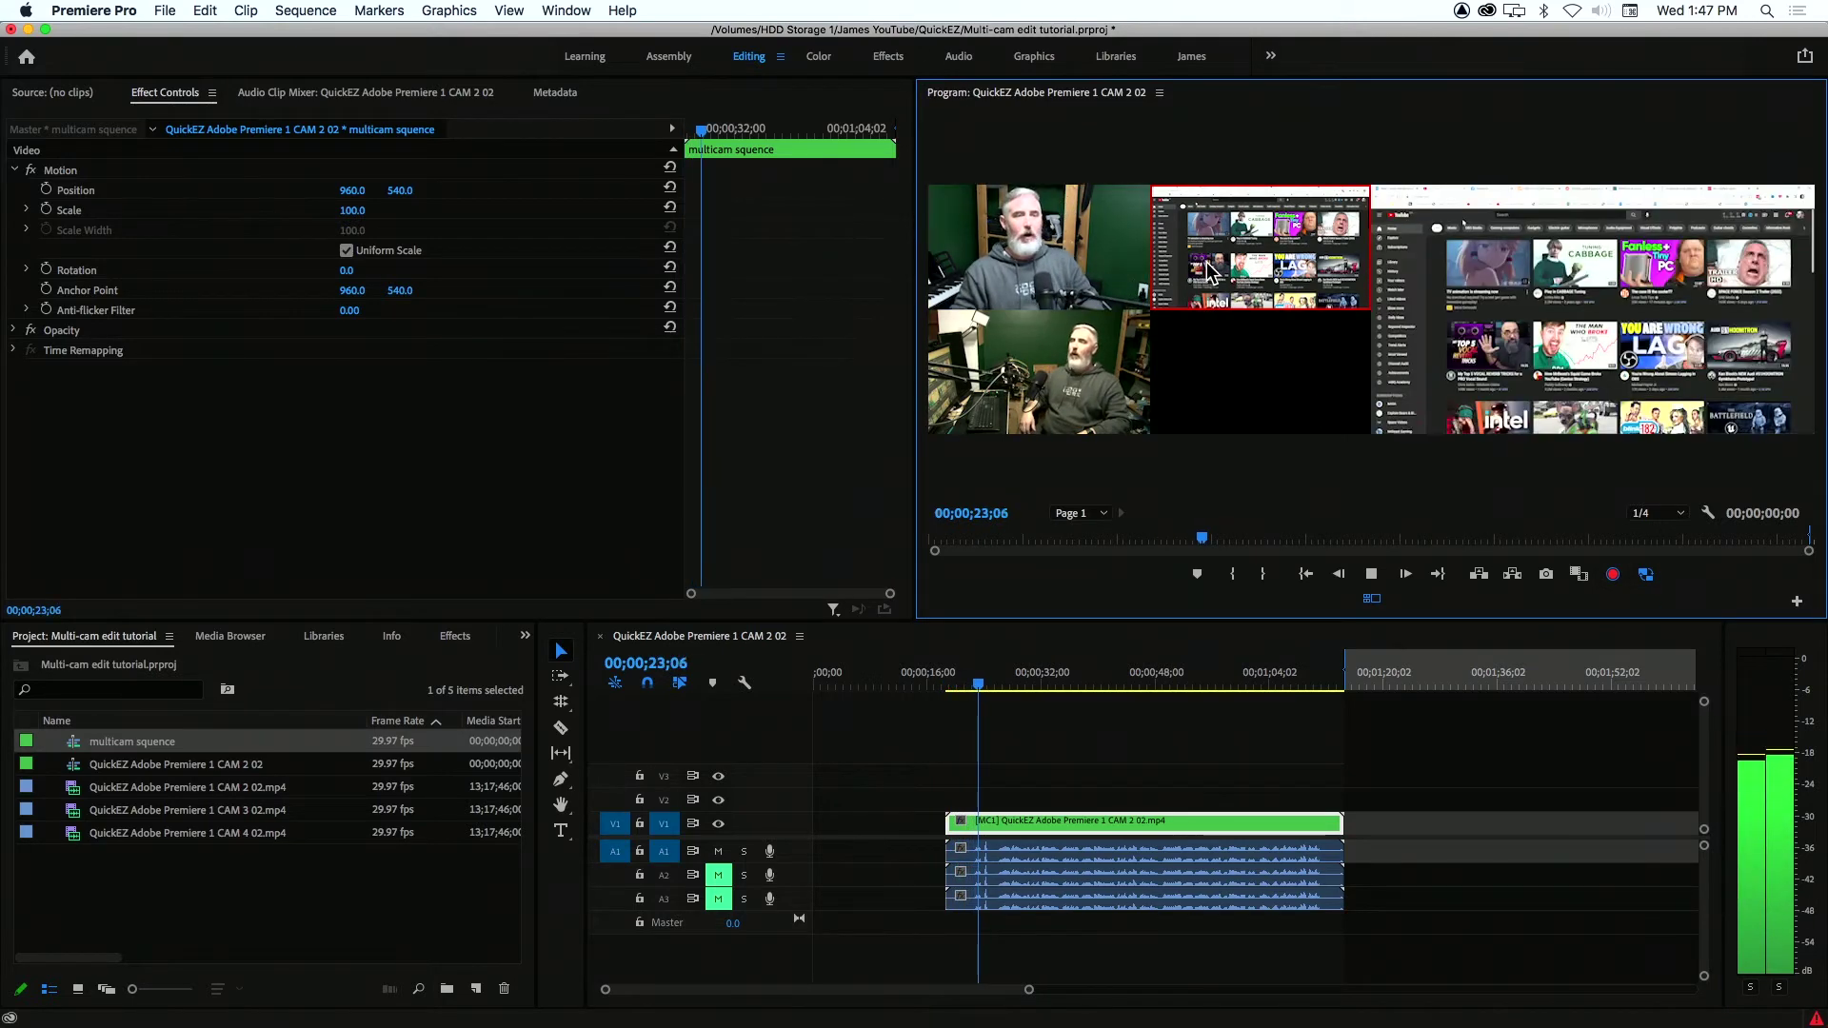
{"action": "left_click", "coordinate": [1081, 368]}
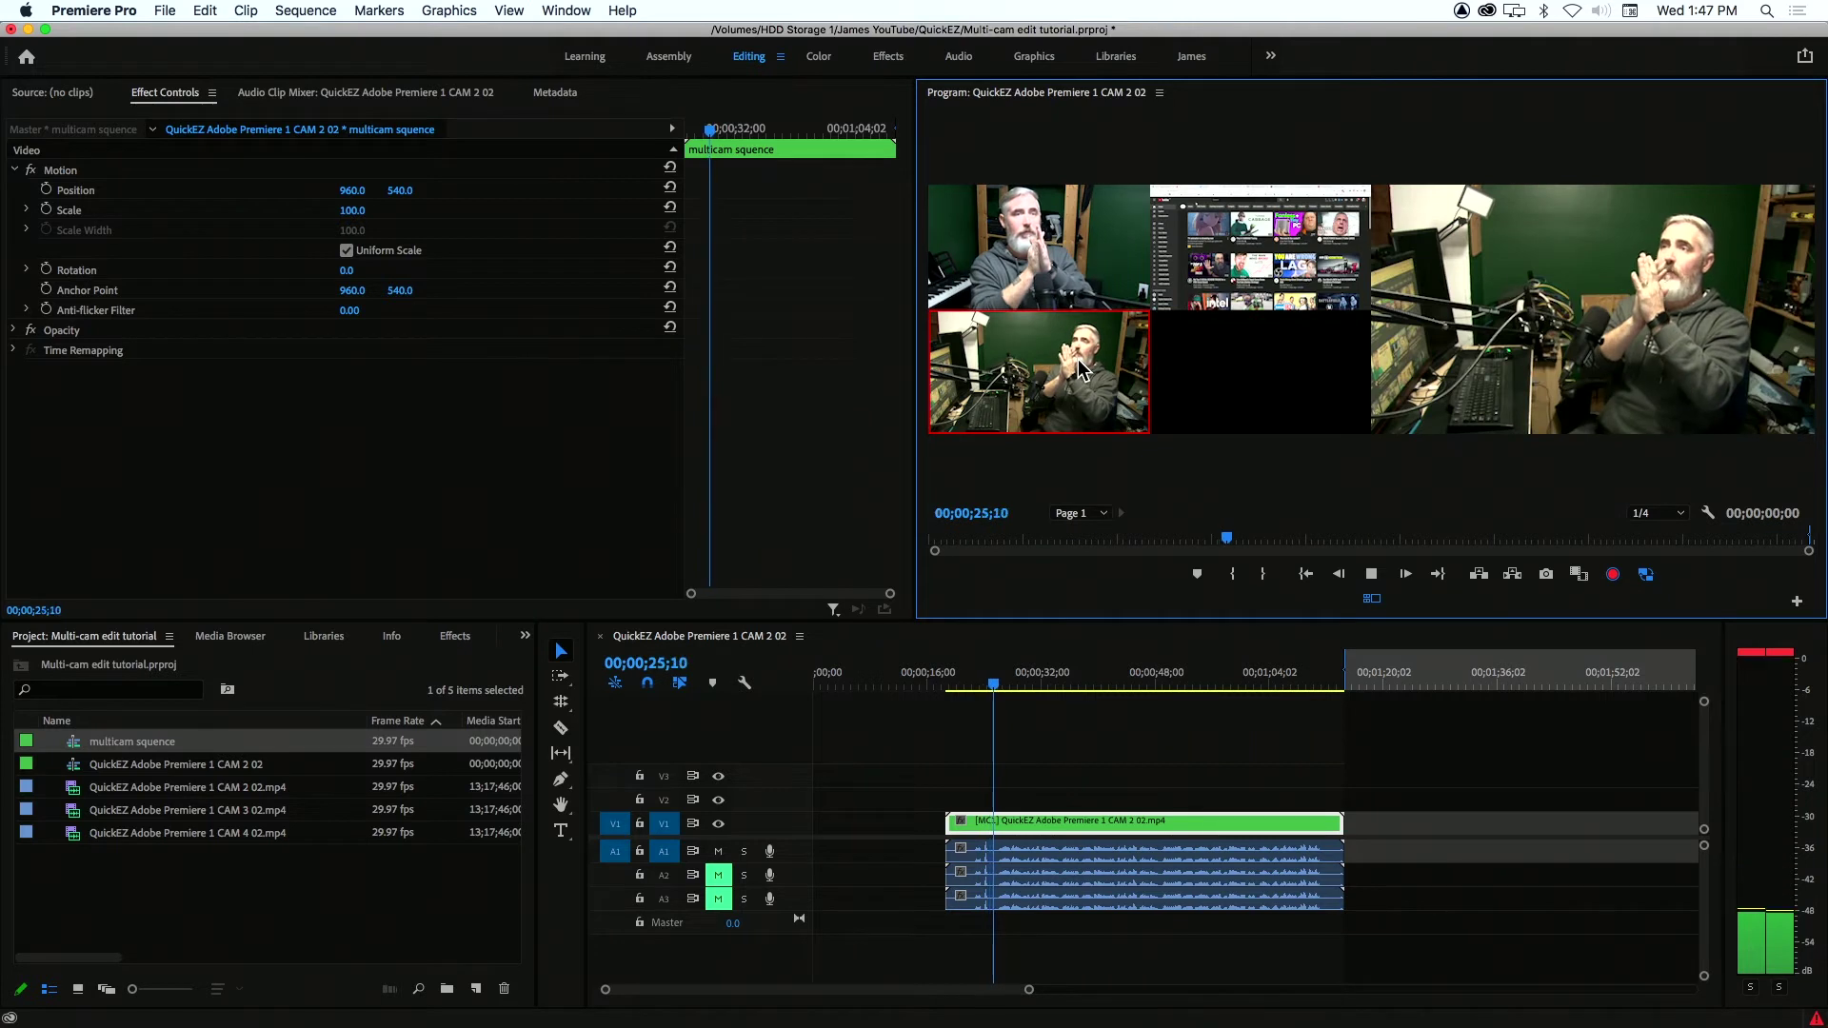
{"action": "left_click", "coordinate": [1054, 269]}
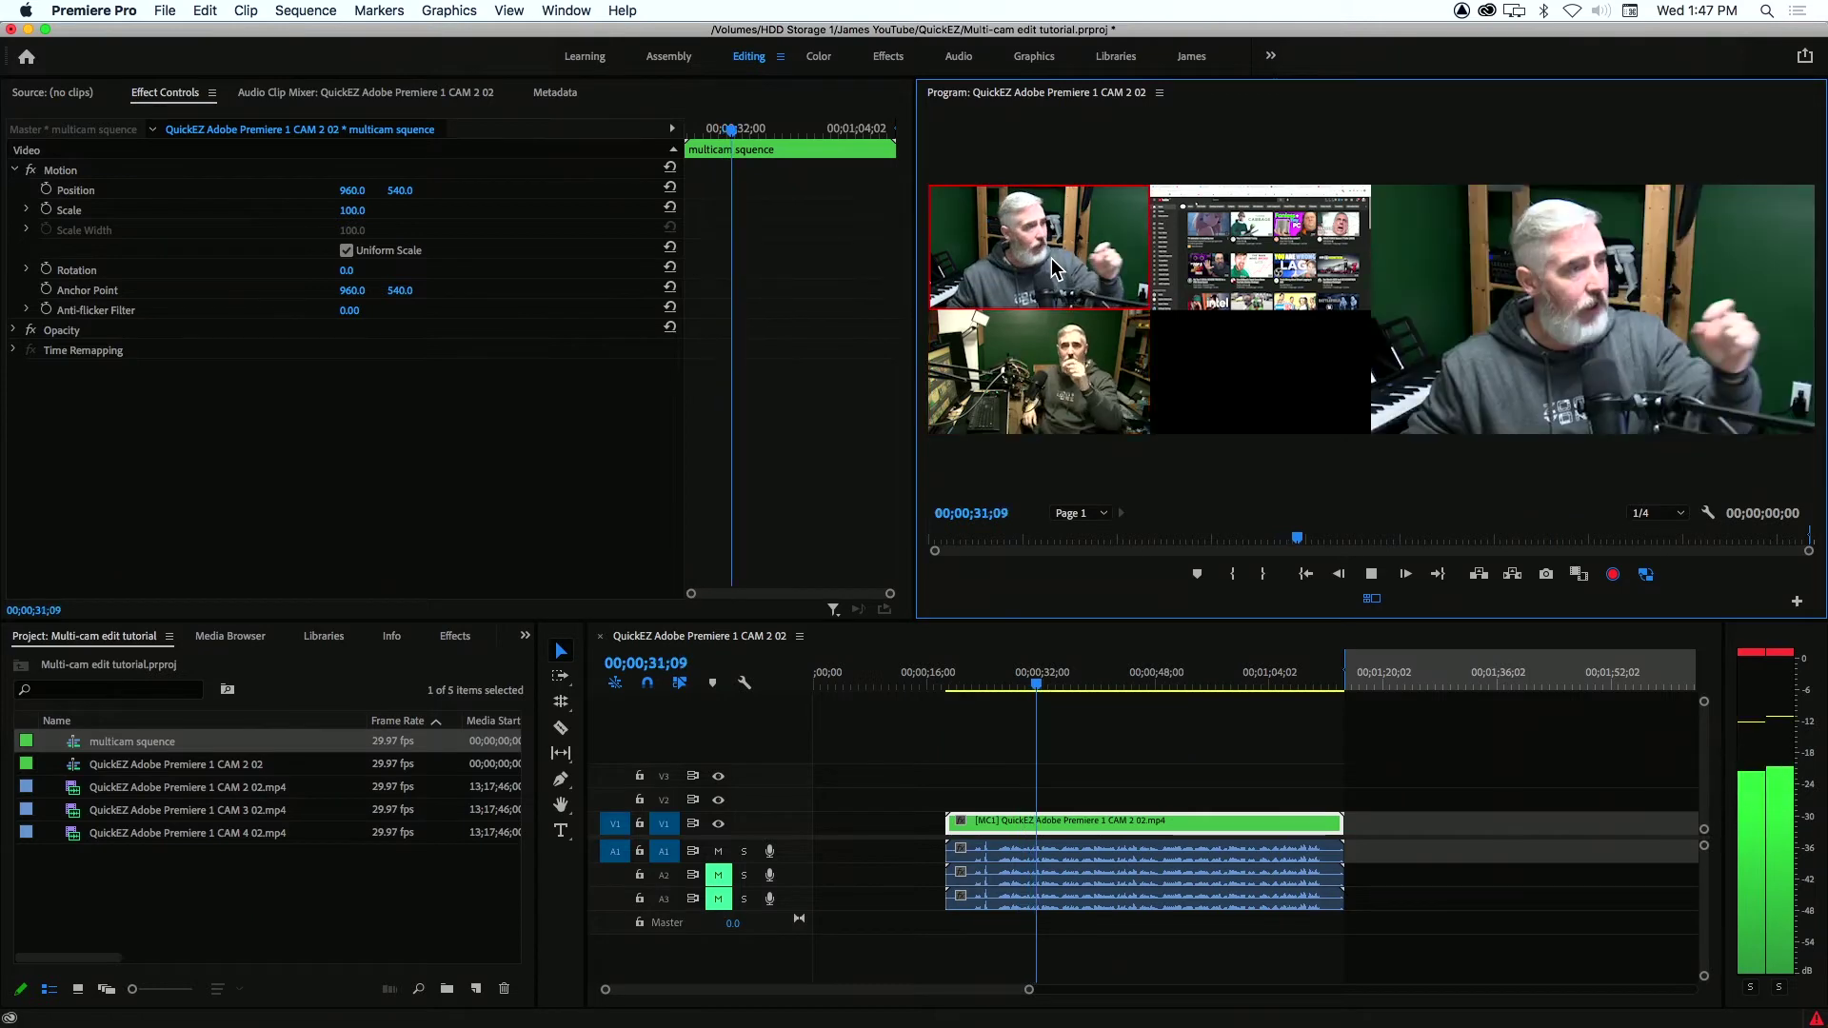
{"action": "left_click", "coordinate": [1324, 261]}
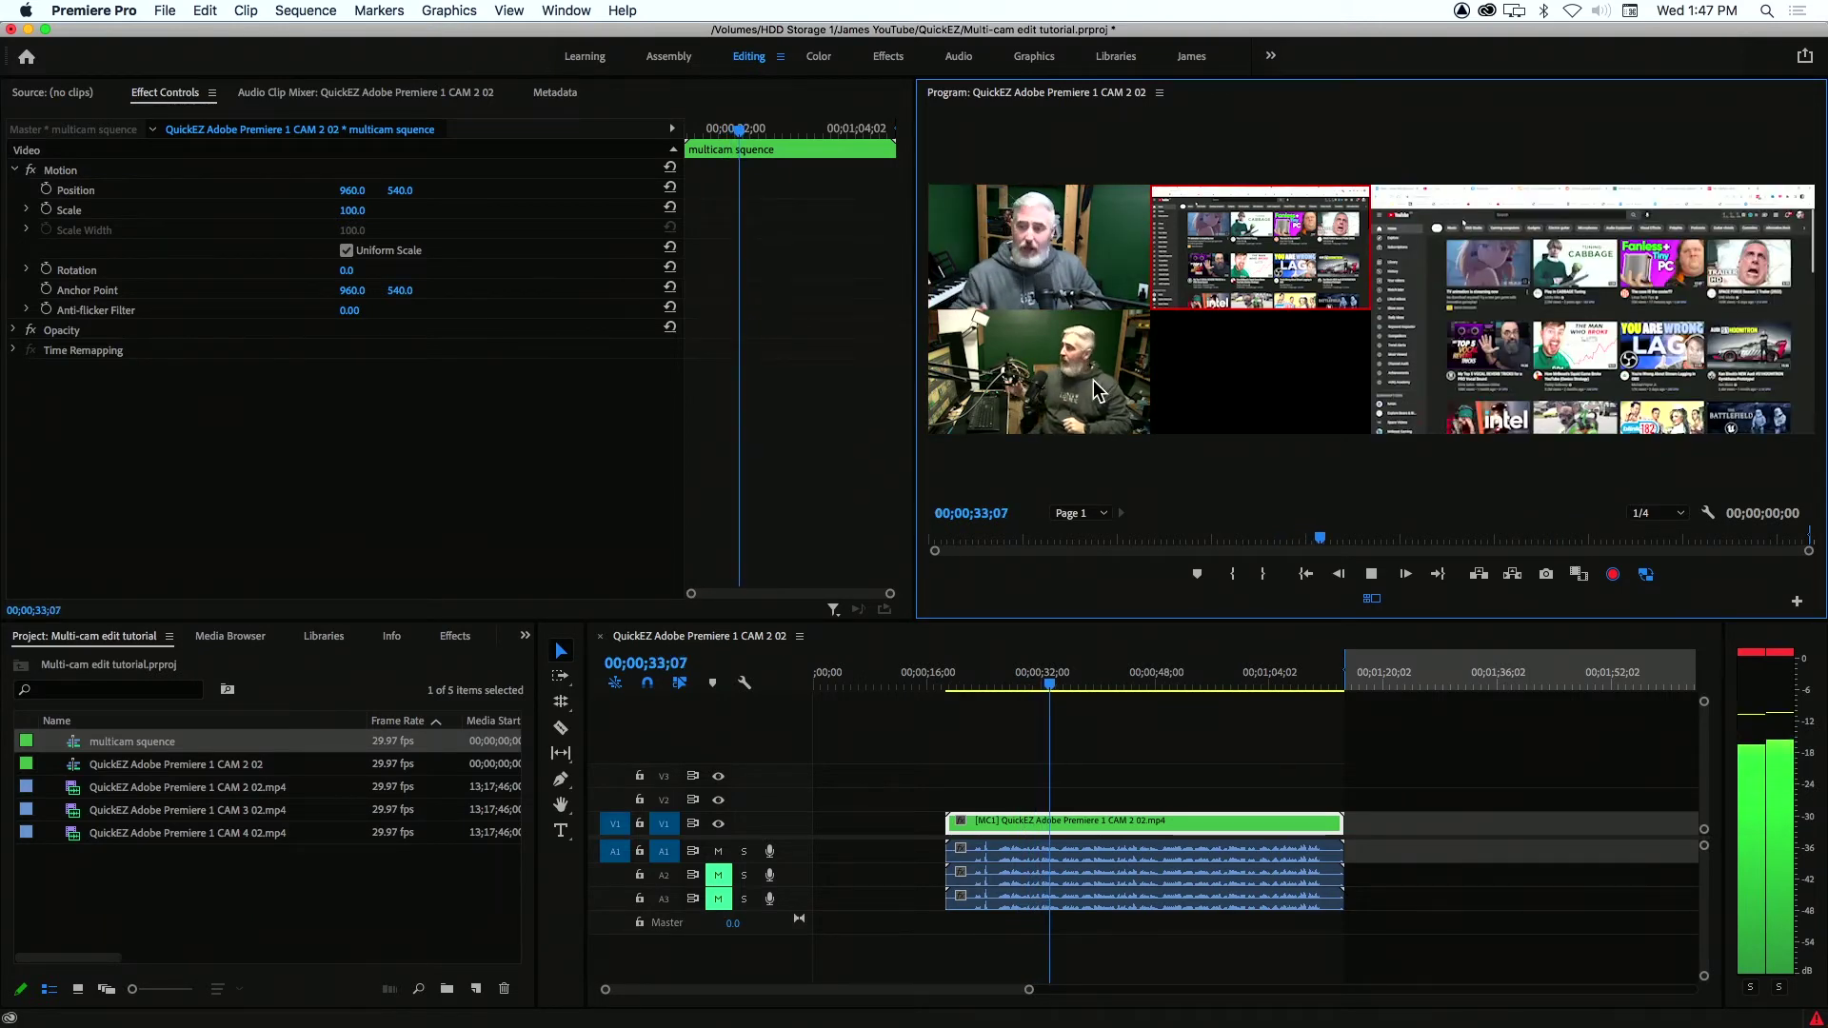
{"action": "left_click", "coordinate": [1097, 389]}
{"action": "left_click", "coordinate": [1094, 262]}
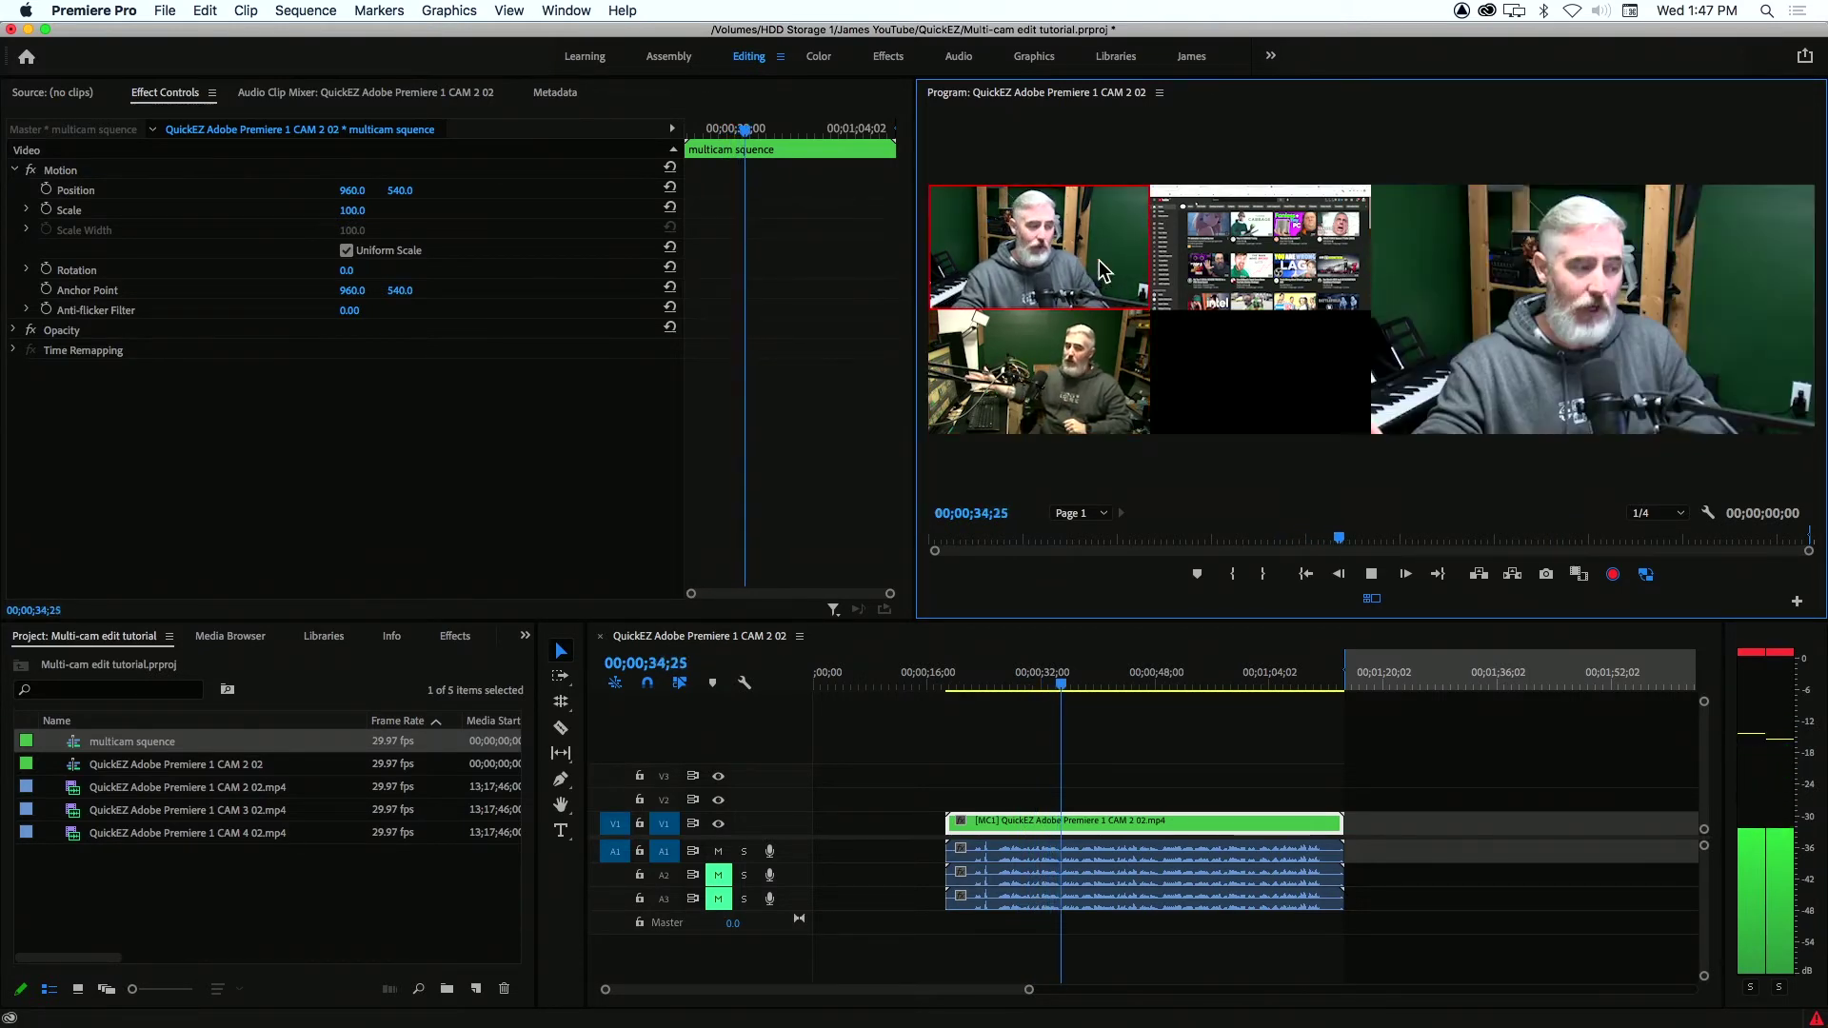
{"action": "left_click", "coordinate": [1258, 267]}
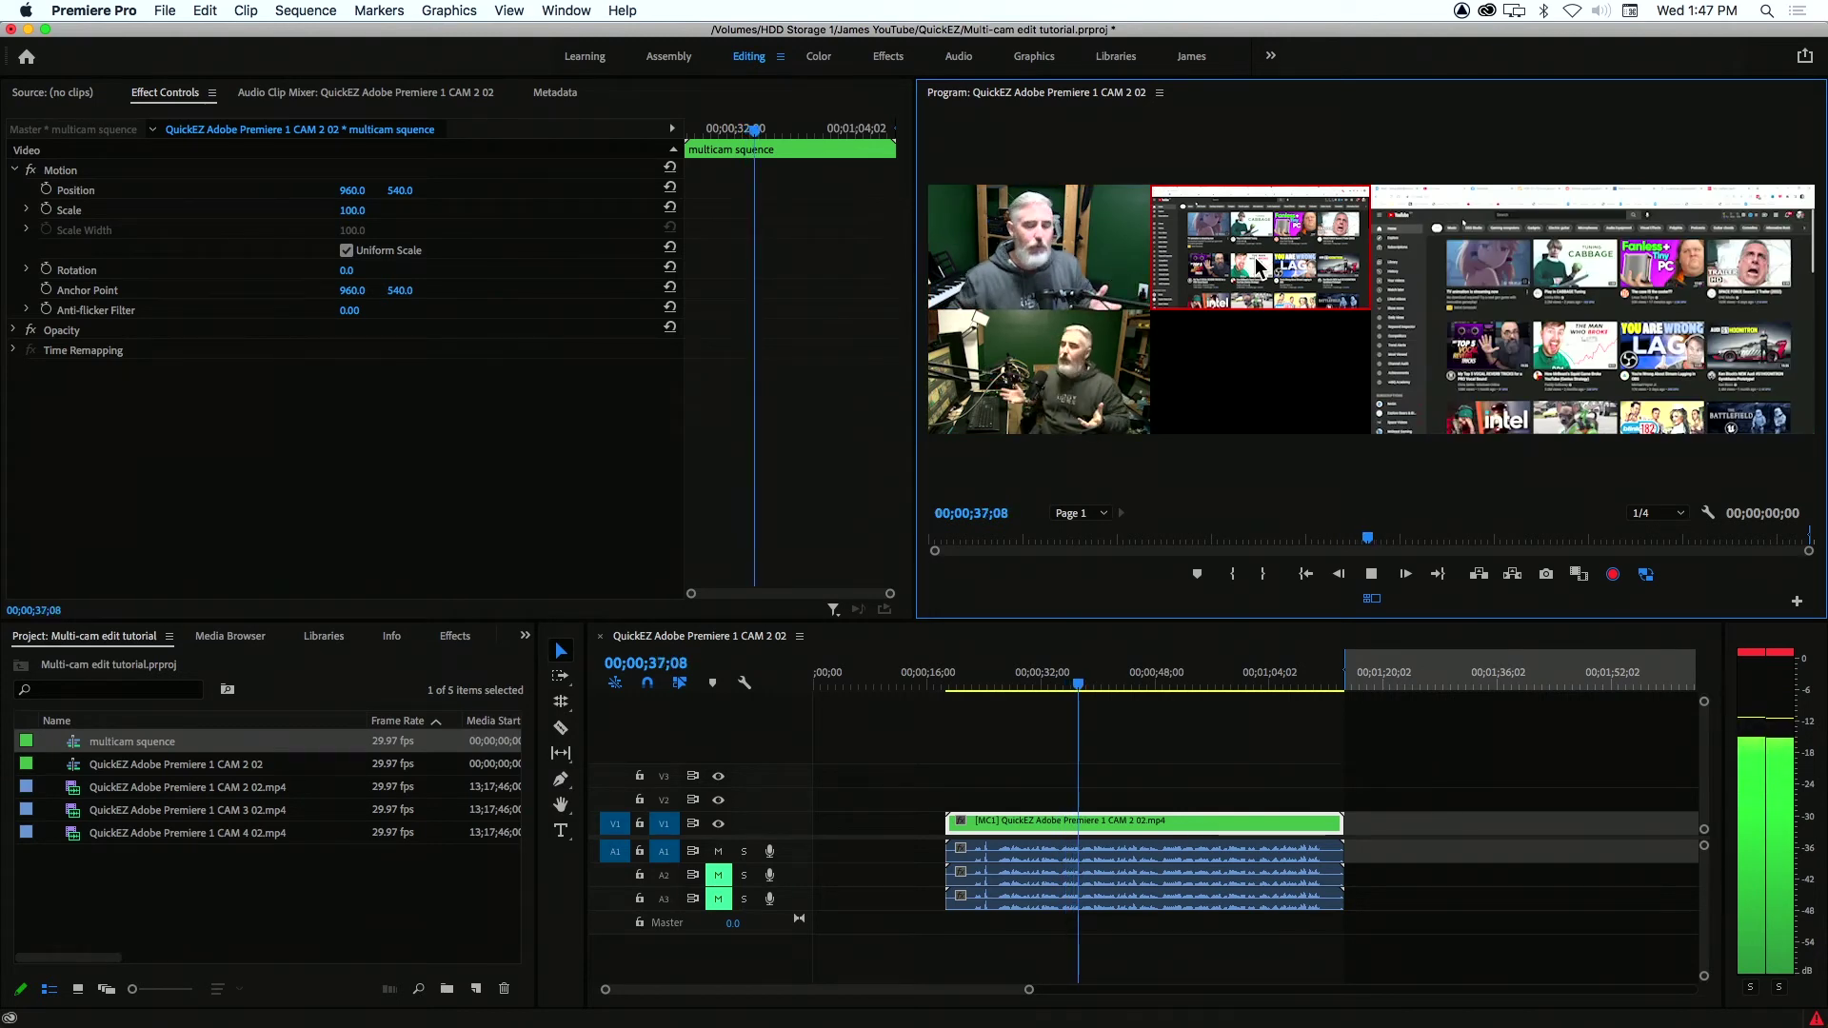
{"action": "key", "text": "space"}
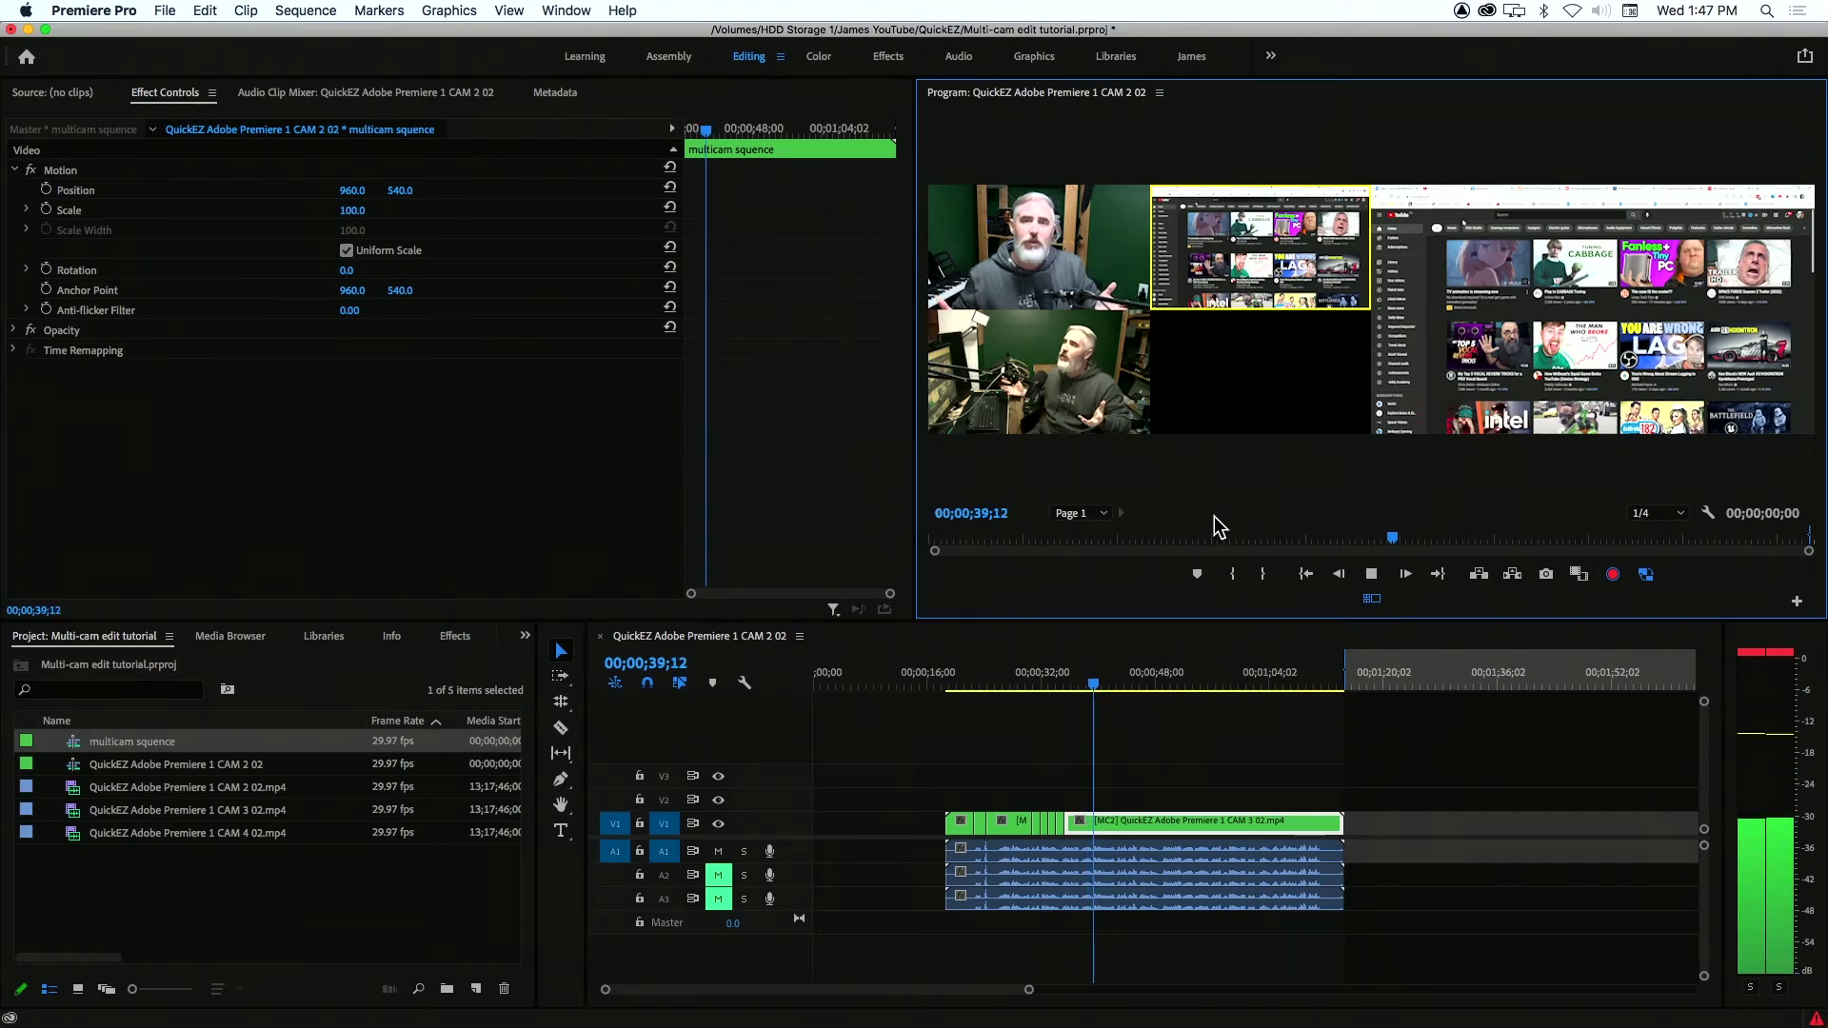
Cut angles 1, 2, 3, 2, 1 with number keys during playback, then scrub back to about 43 seconds.
{"action": "key", "text": "1"}
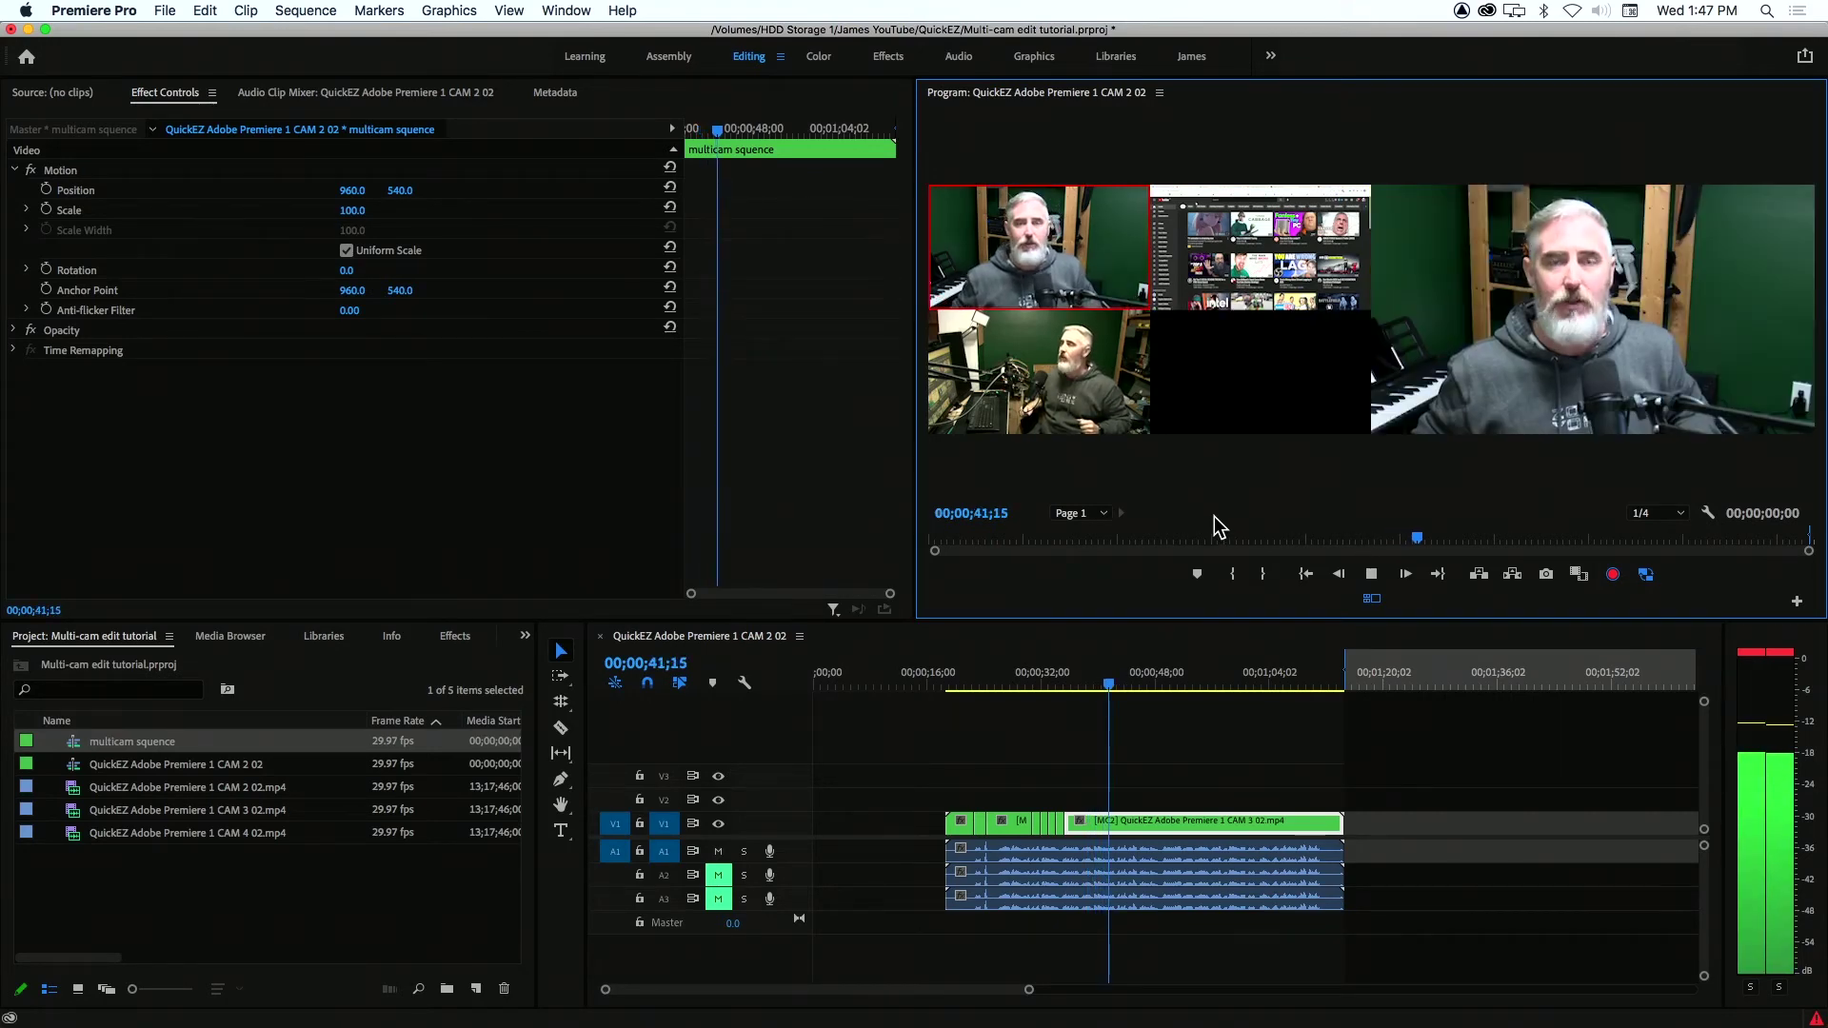
{"action": "key", "text": "2"}
{"action": "key", "text": "3"}
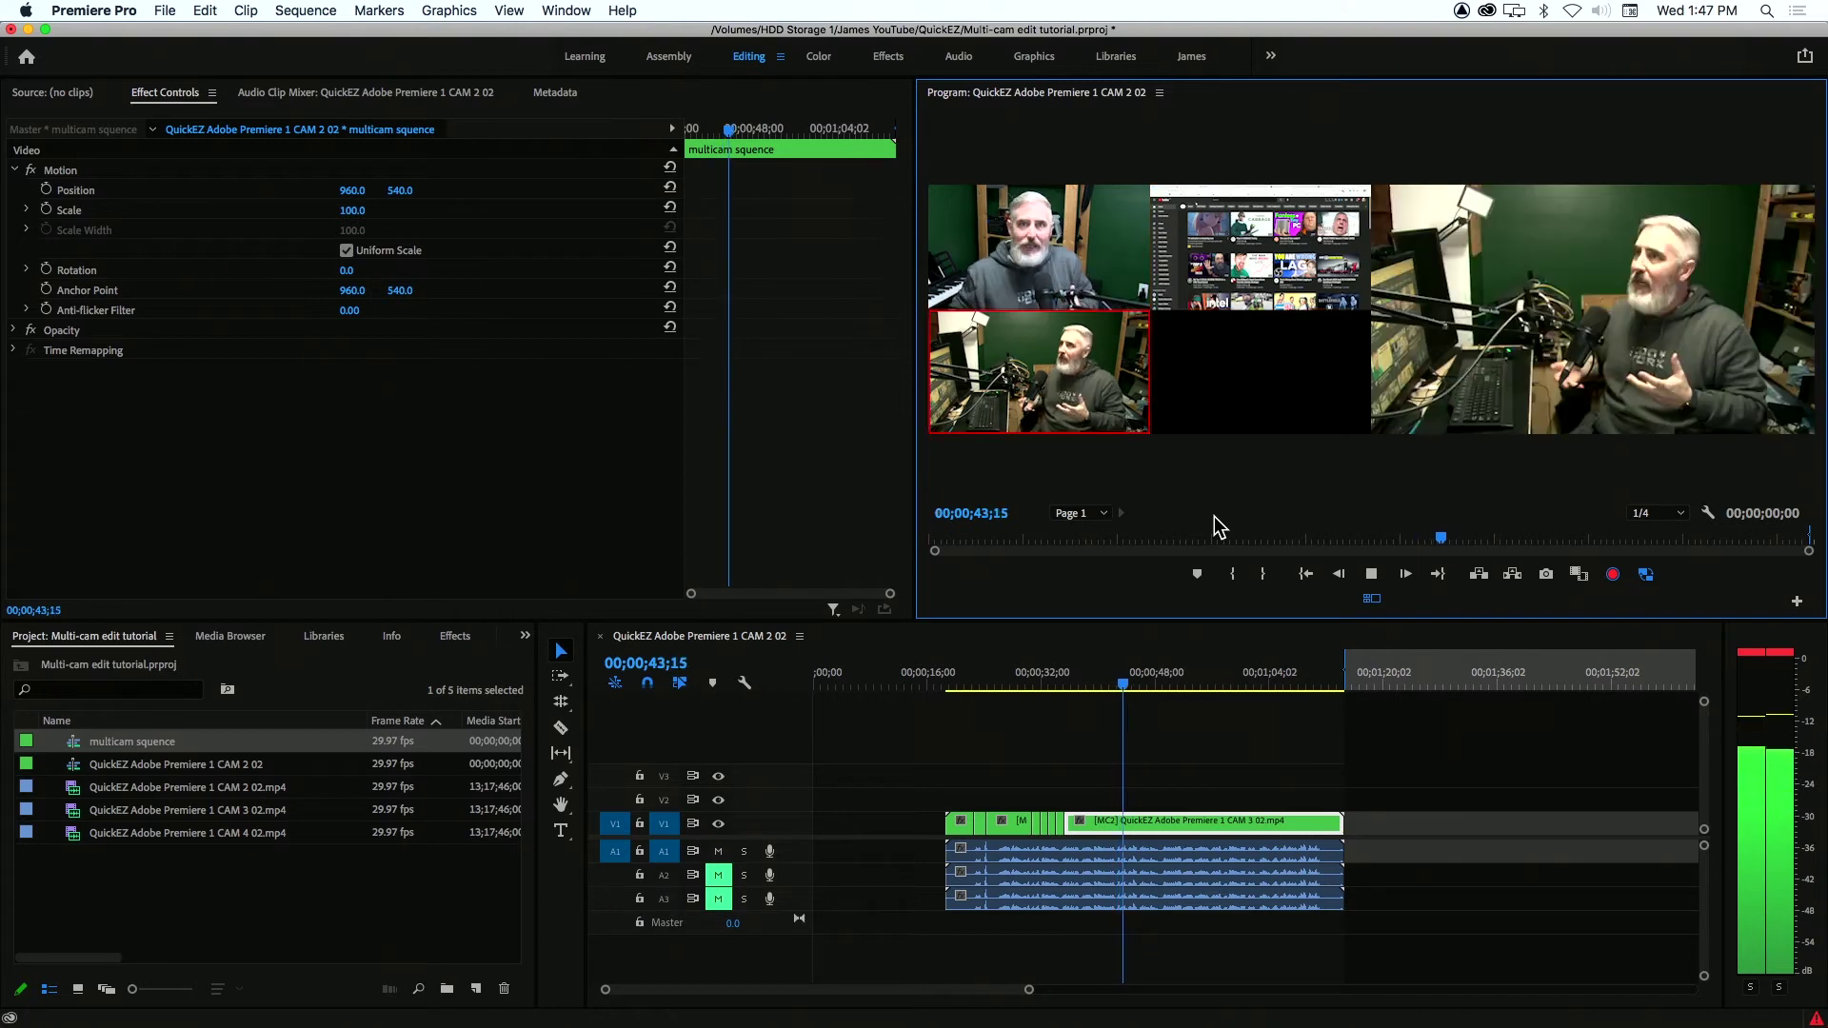
{"action": "key", "text": "2"}
{"action": "key", "text": "1"}
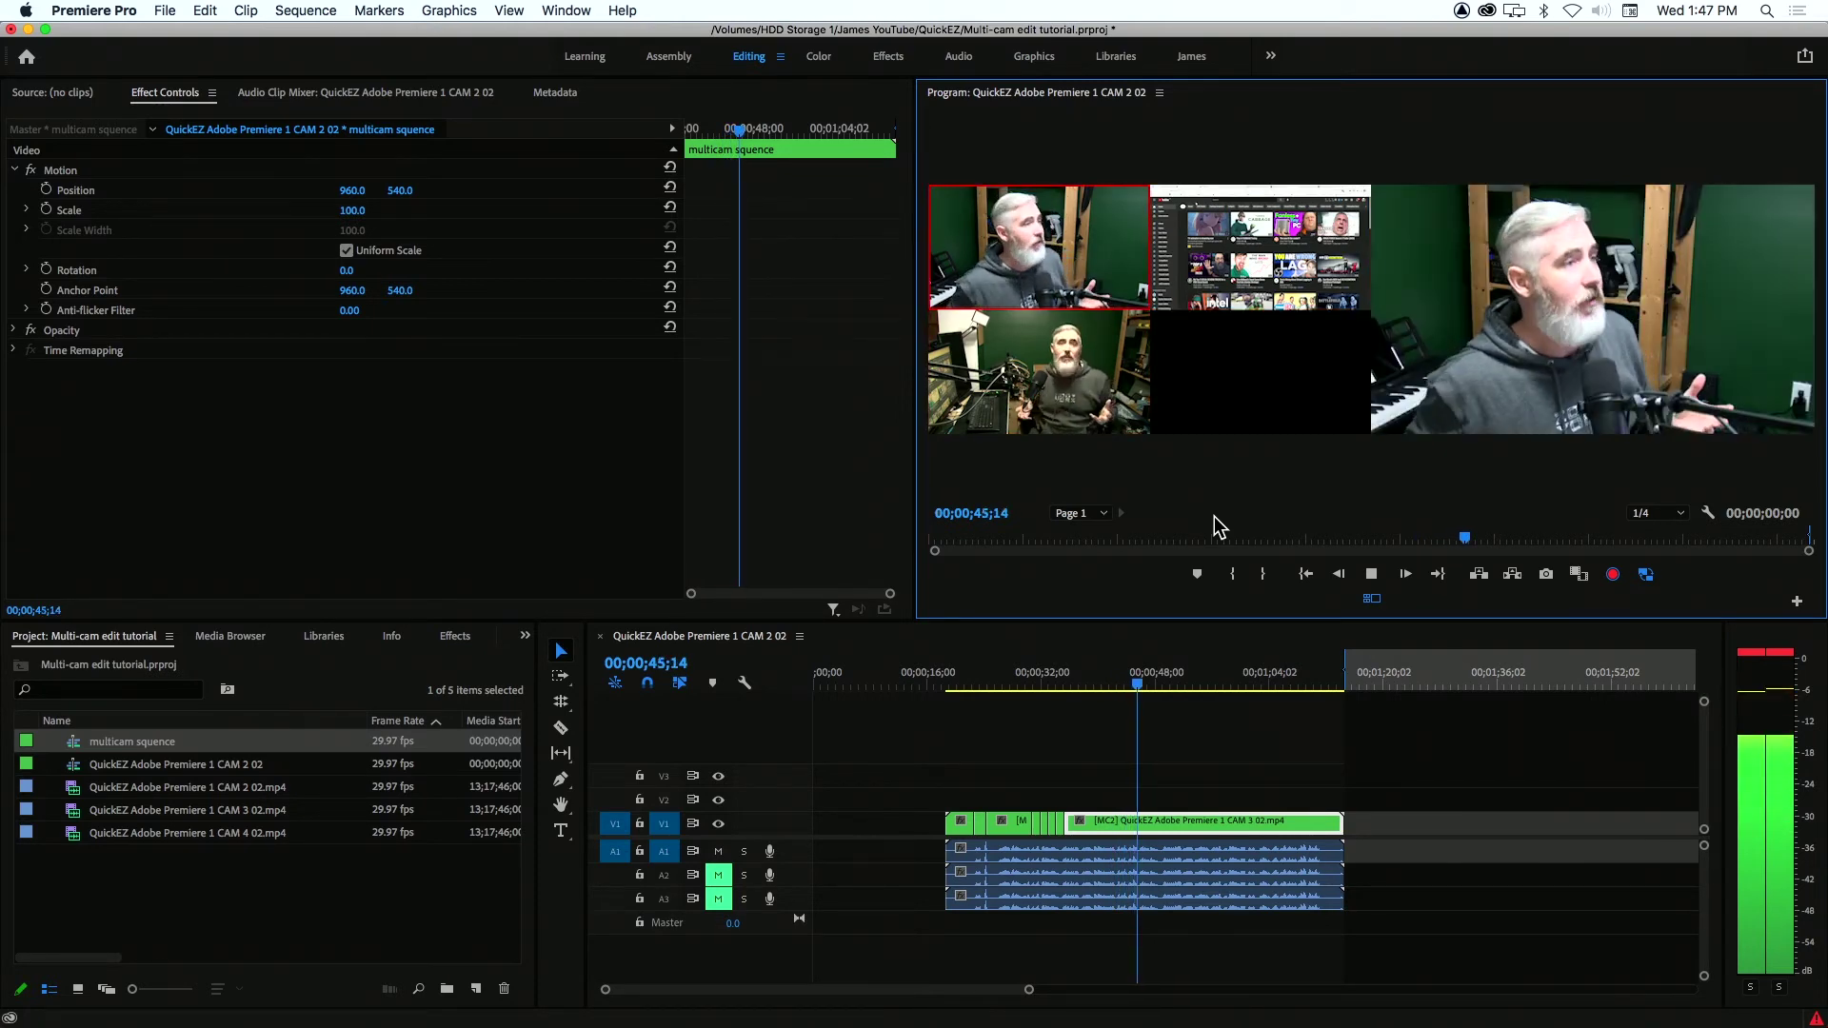
{"action": "key", "text": "space"}
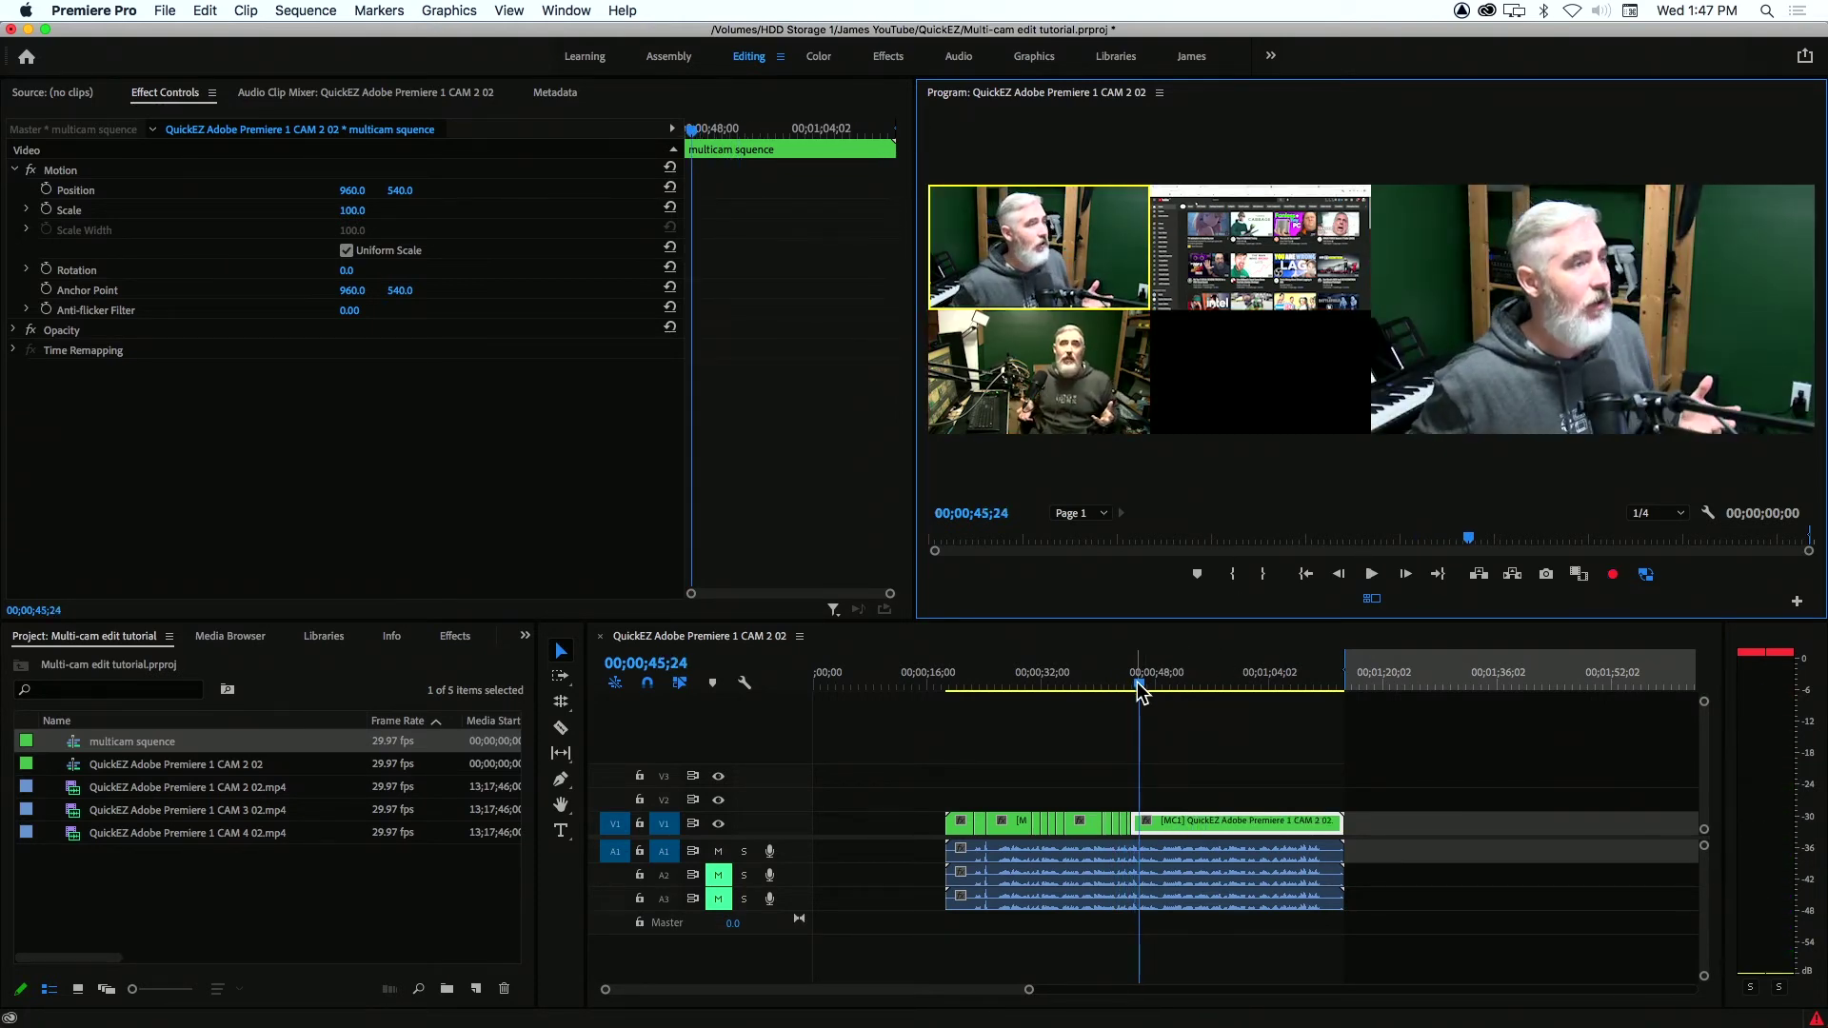
{"action": "left_click_drag", "start_coordinate": [1140, 692], "coordinate": [1125, 692]}
{"action": "key", "text": "3"}
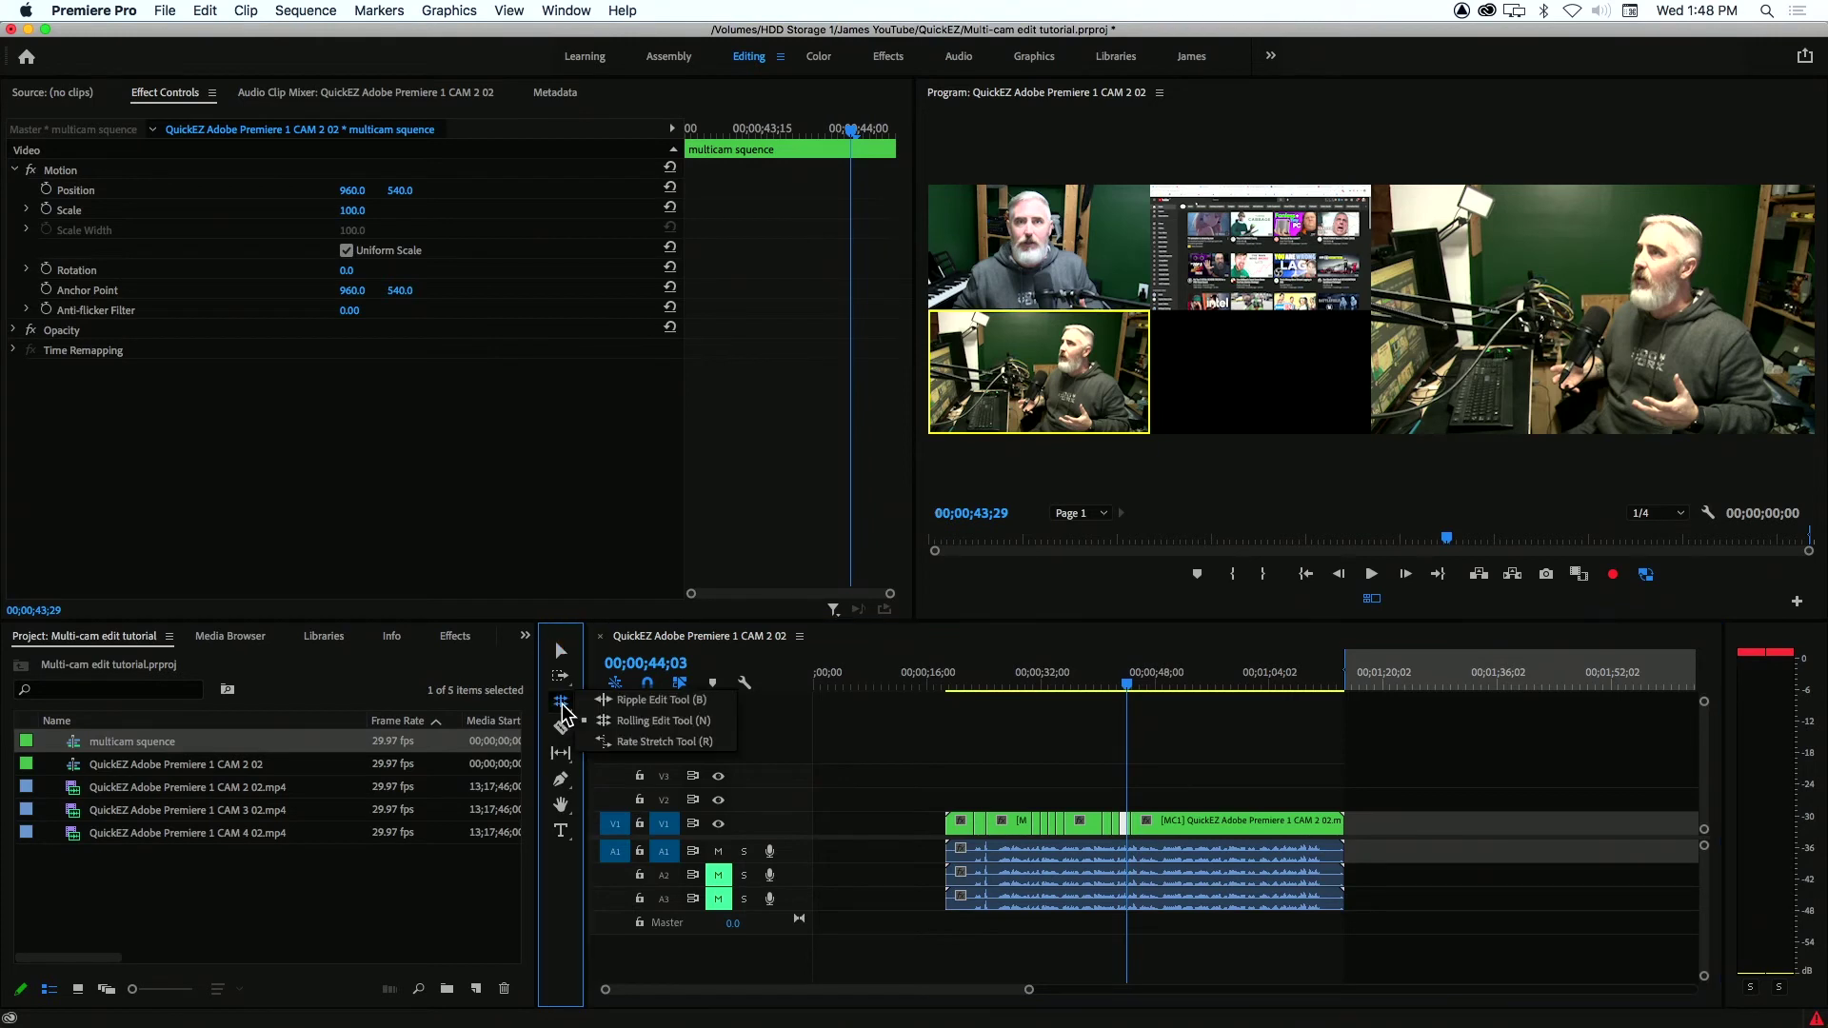
Roll the cut near 00;00;43 back 8 frames, leaving that angle segment 23 frames long.
{"action": "left_click", "coordinate": [606, 726]}
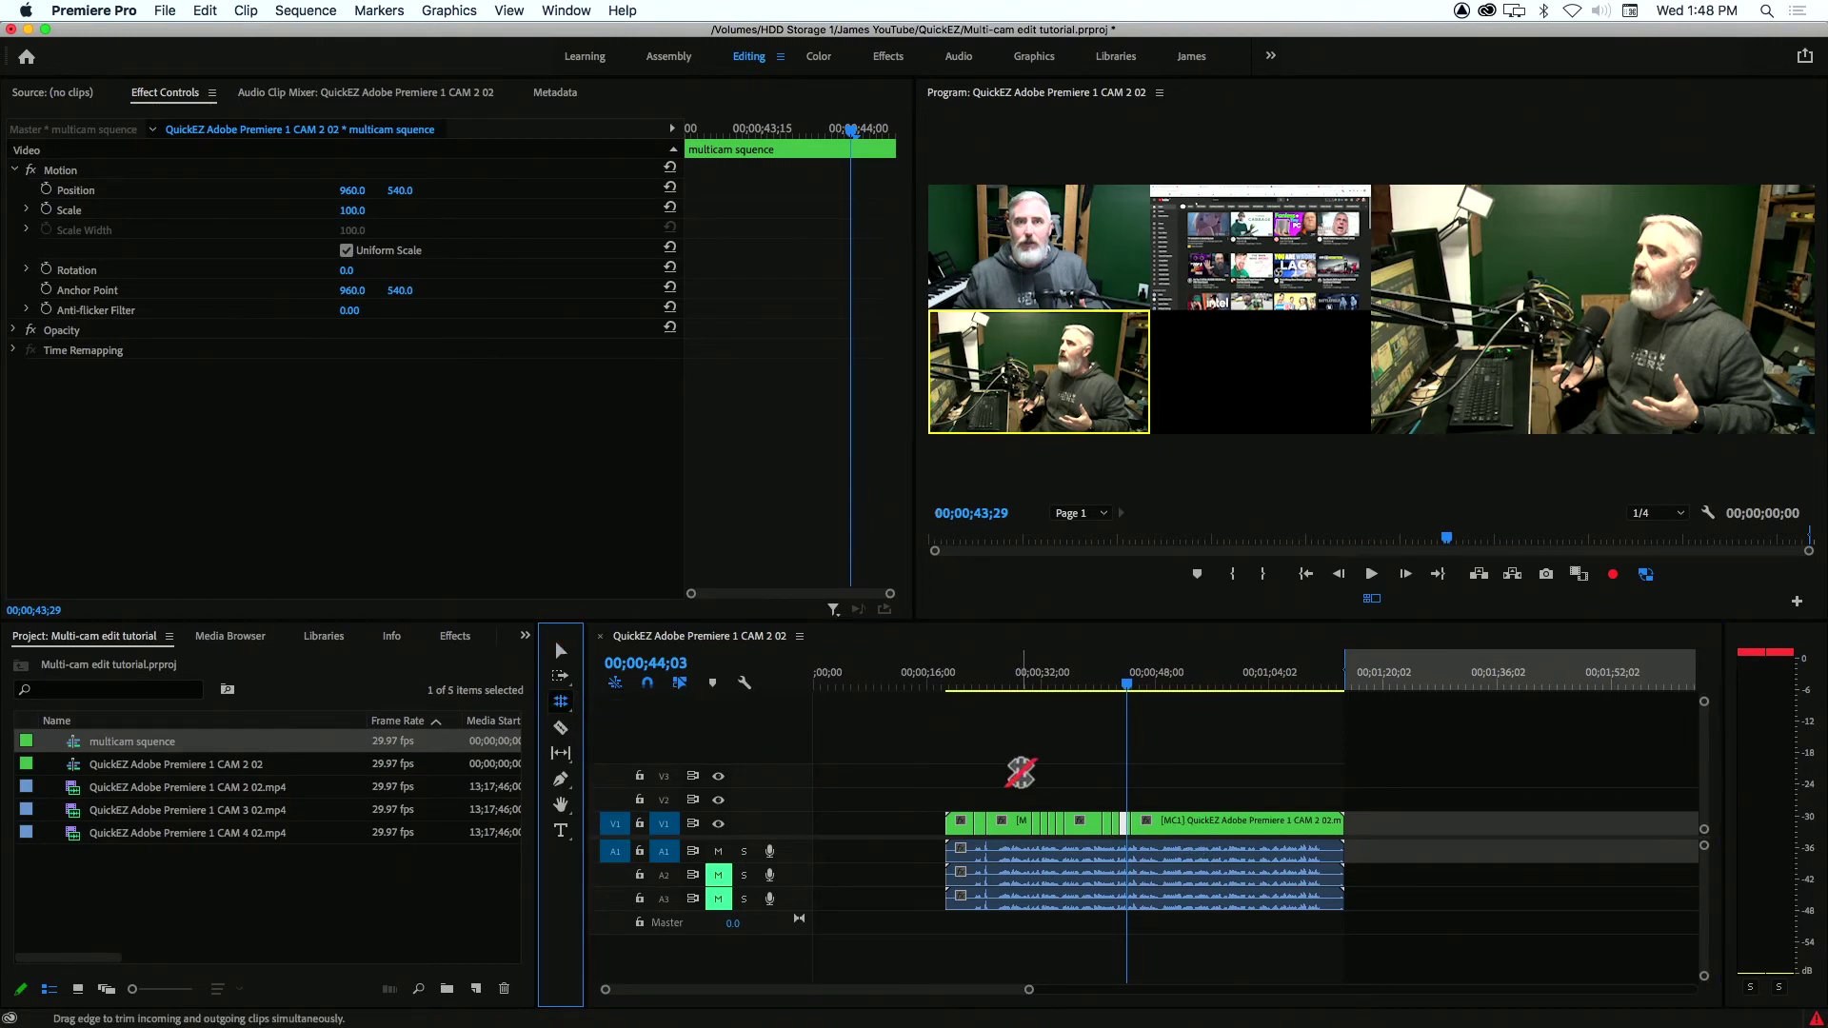
{"action": "key", "text": "equal"}
{"action": "key", "text": "equal"}
{"action": "key", "text": "equal"}
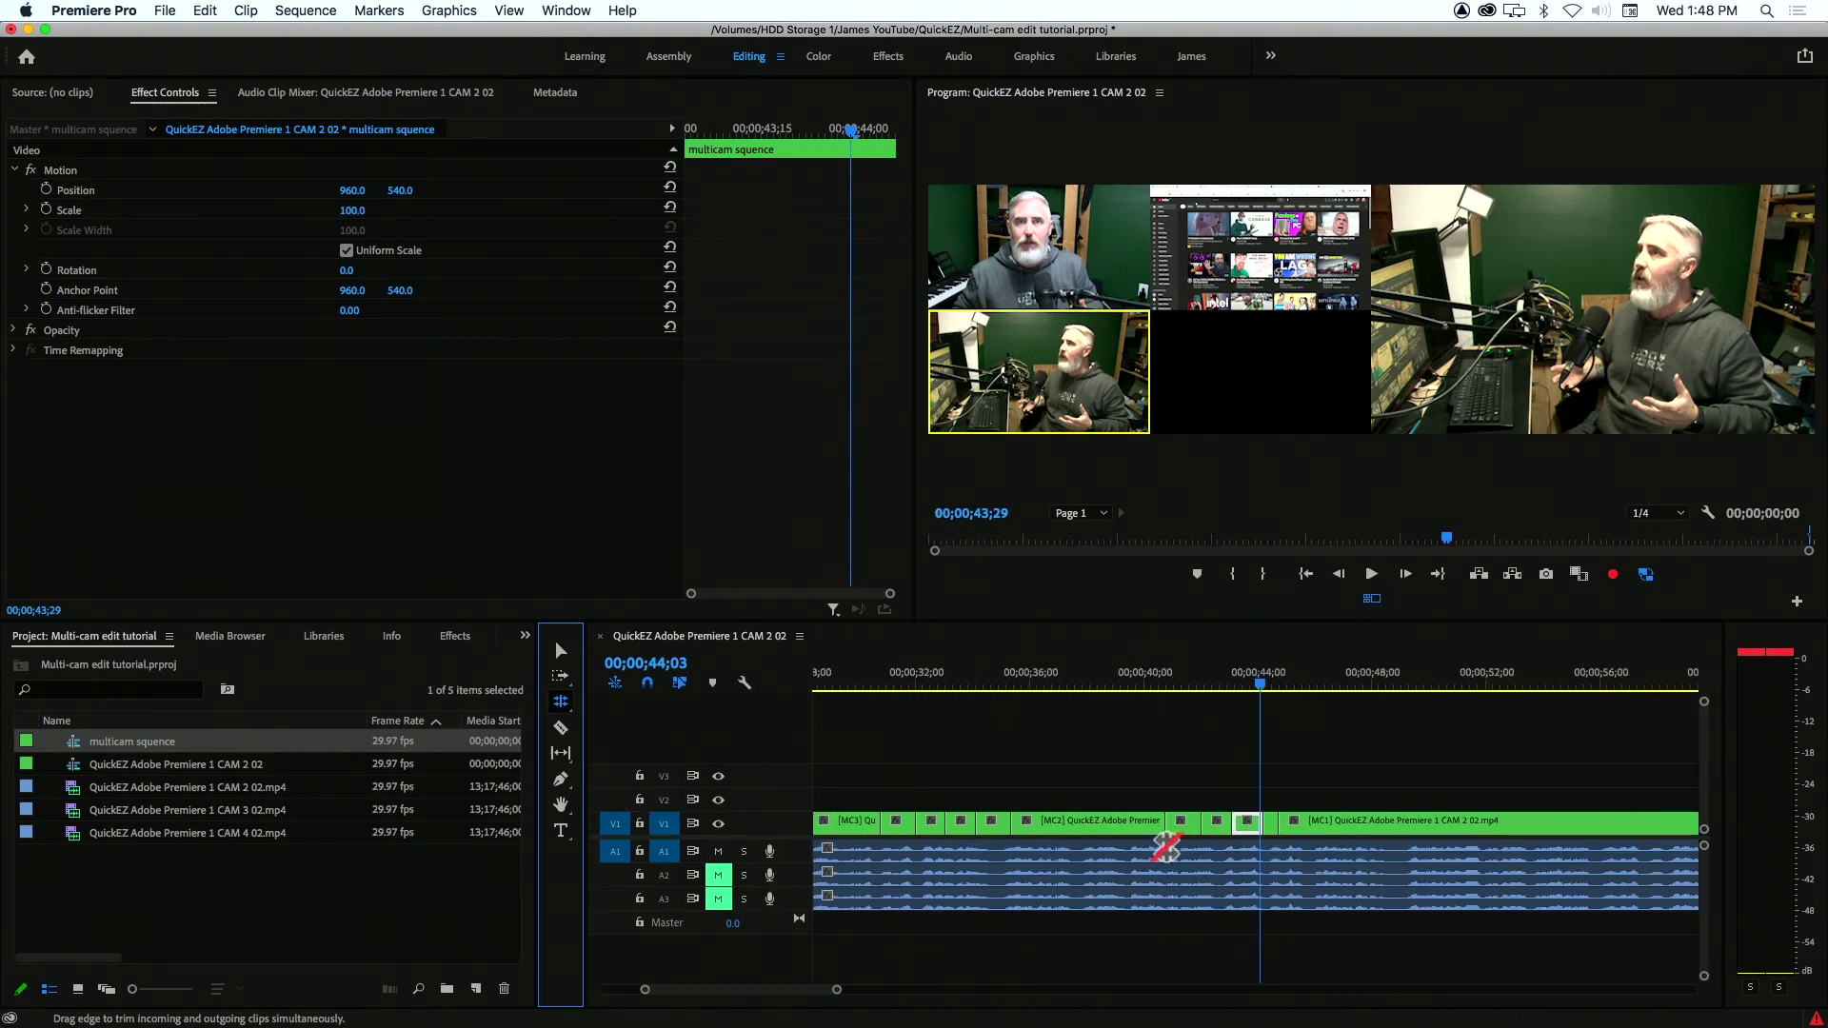
{"action": "left_click_drag", "start_coordinate": [1173, 845], "coordinate": [1187, 840]}
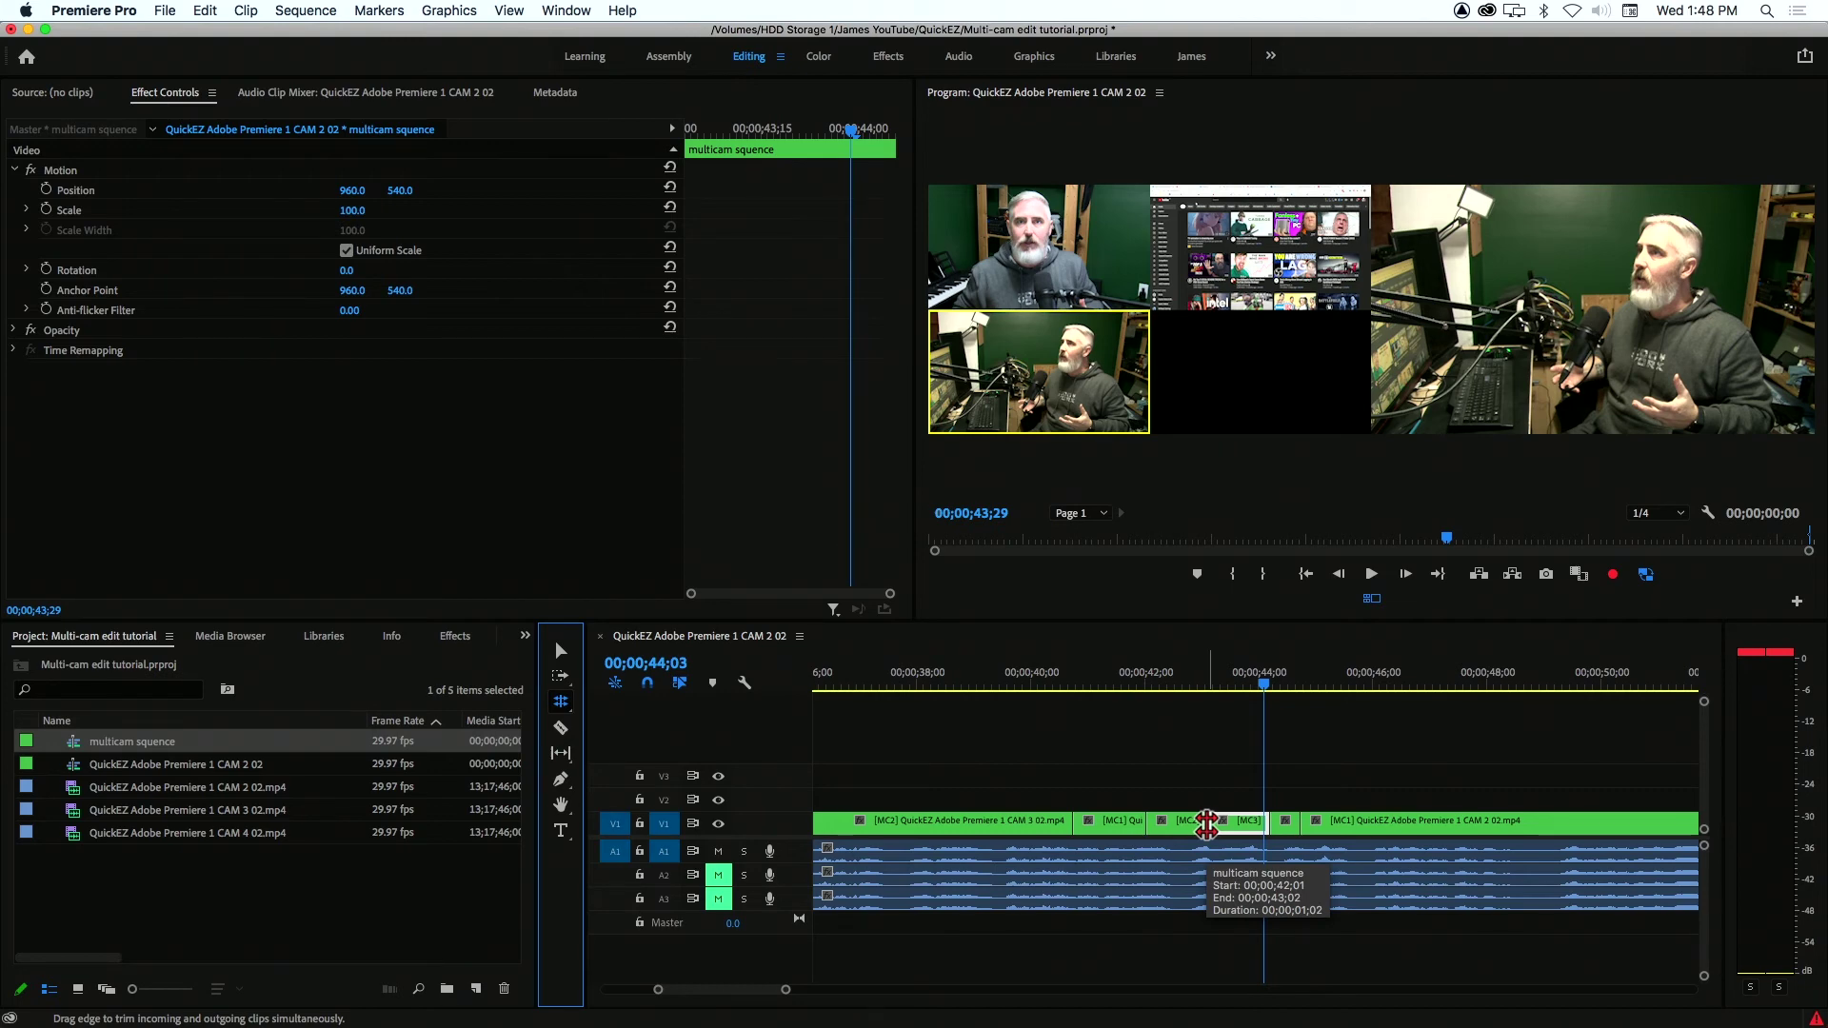
{"action": "left_click", "coordinate": [1206, 825]}
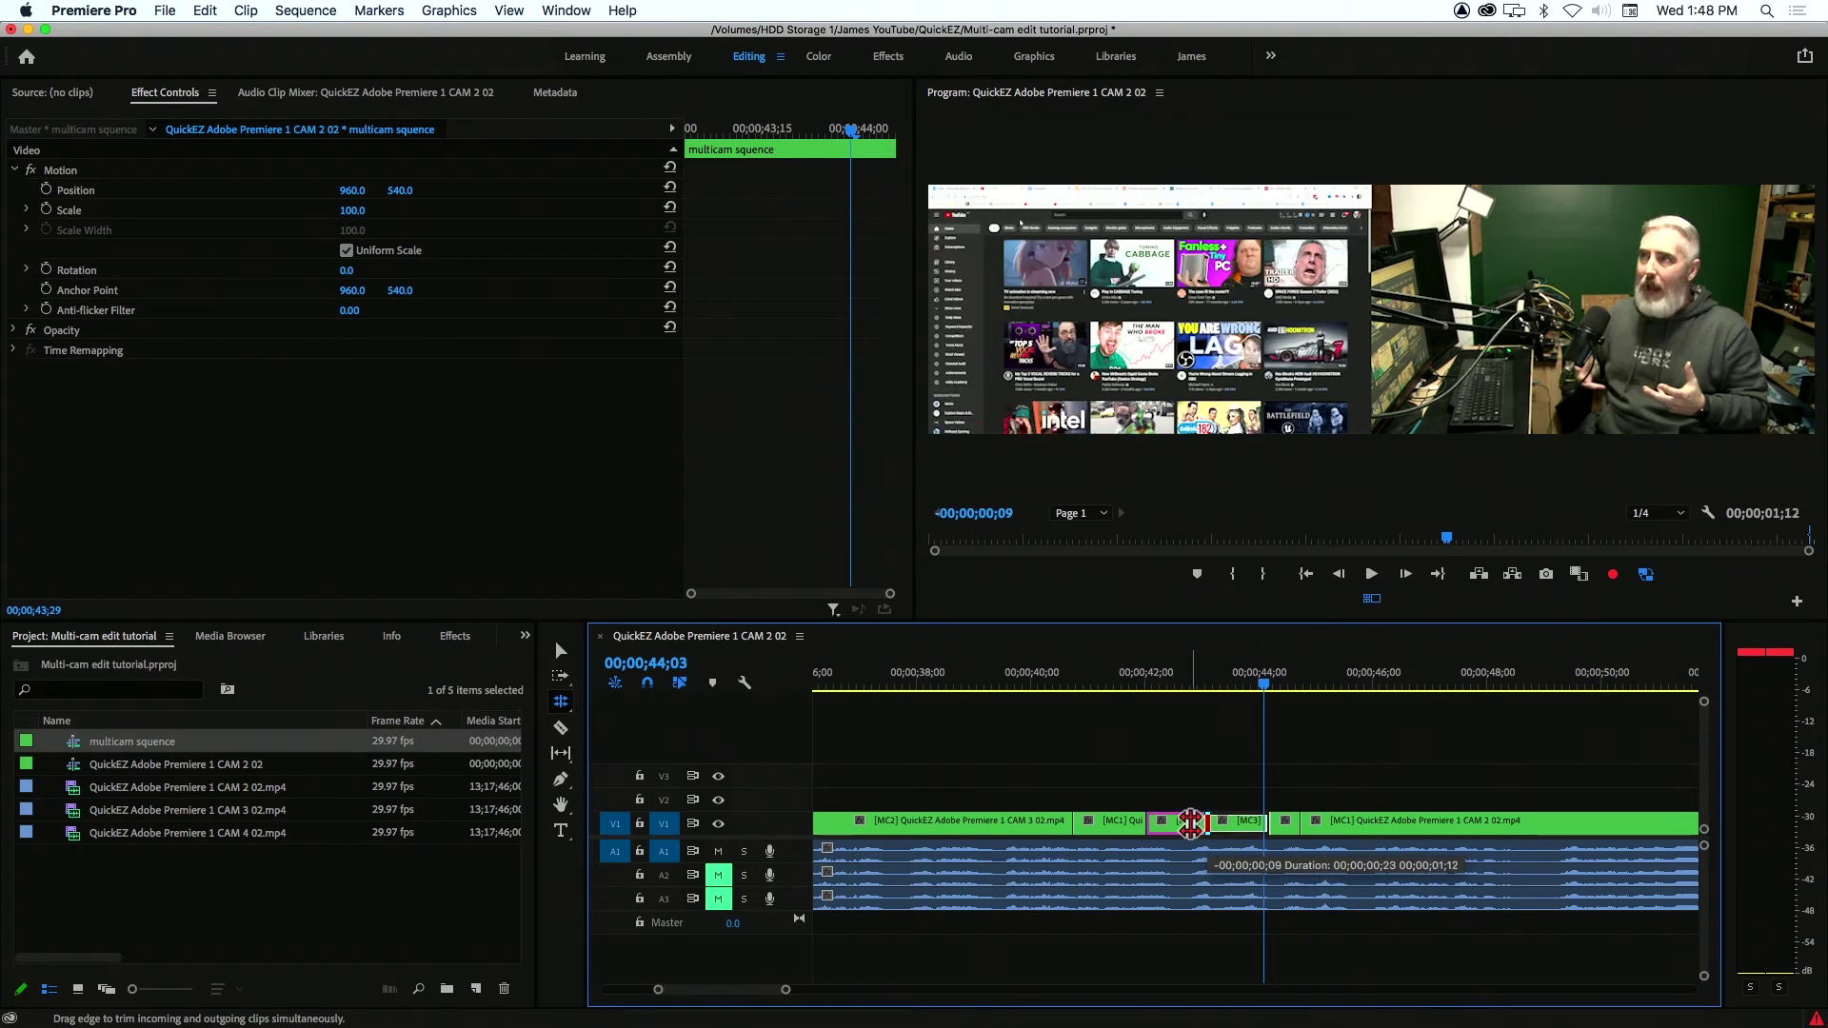